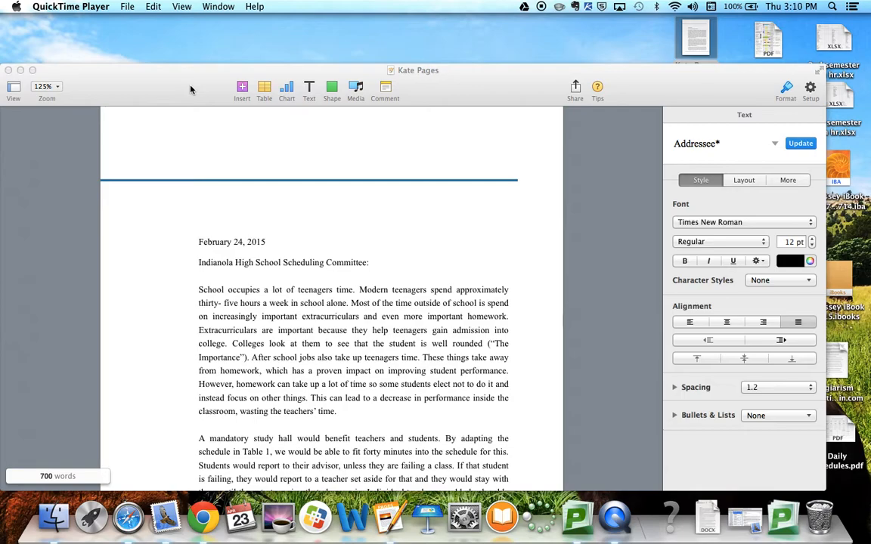
# Switch to the Portfolio Test document in Google Docs, select all of its text and clear the selection.
pyautogui.hotkey('ctrl', 'Right')
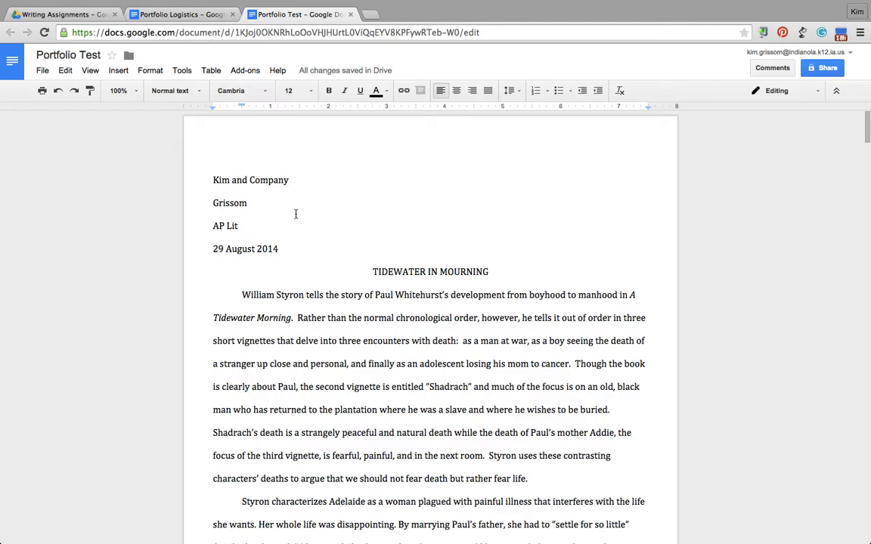
pyautogui.click(66, 70)
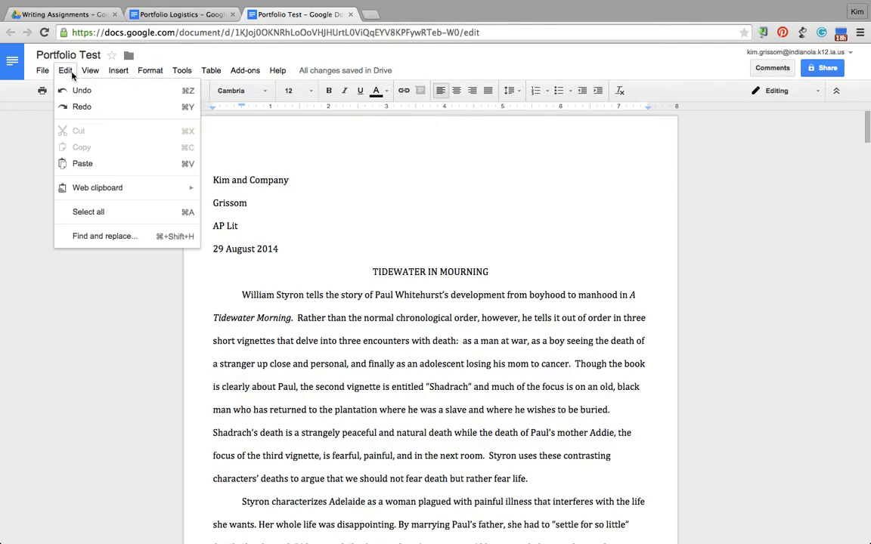
pyautogui.click(84, 212)
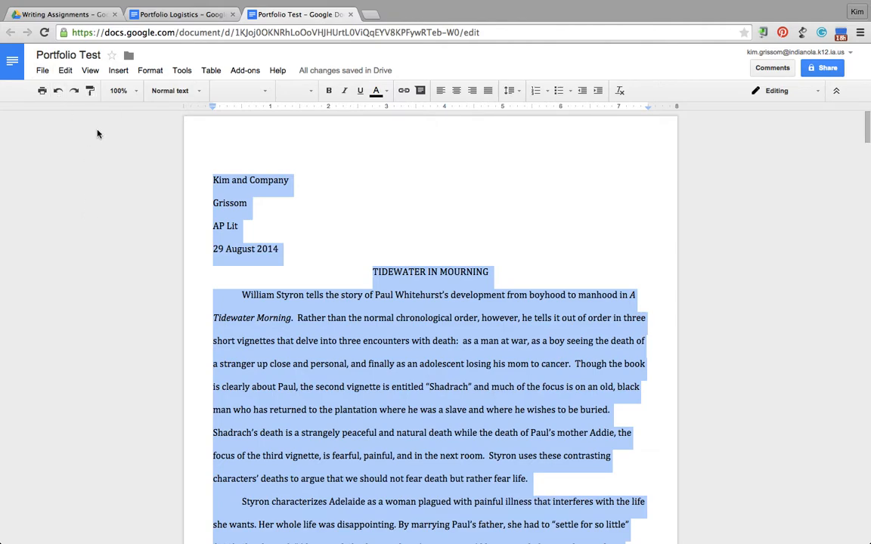
pyautogui.click(280, 204)
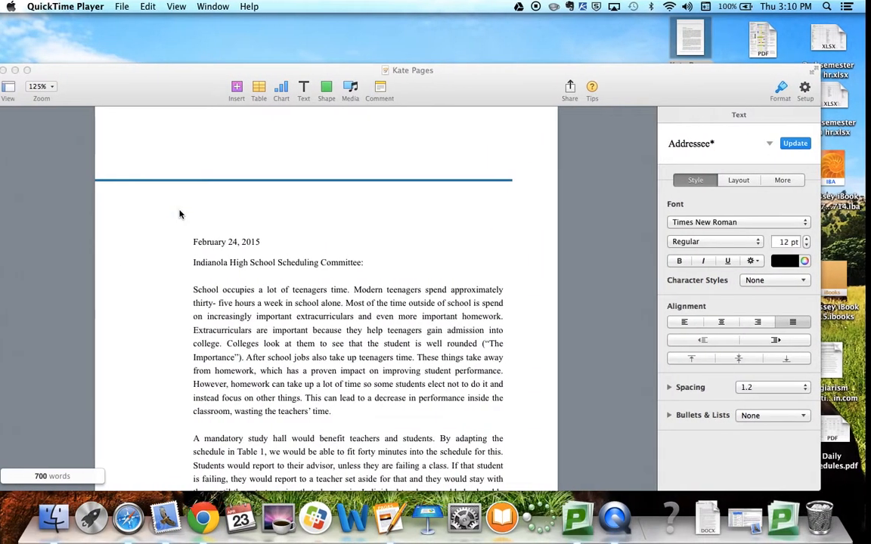
# Switch back to Pages and copy all the body text of the Kate Pages document.
pyautogui.click(179, 214)
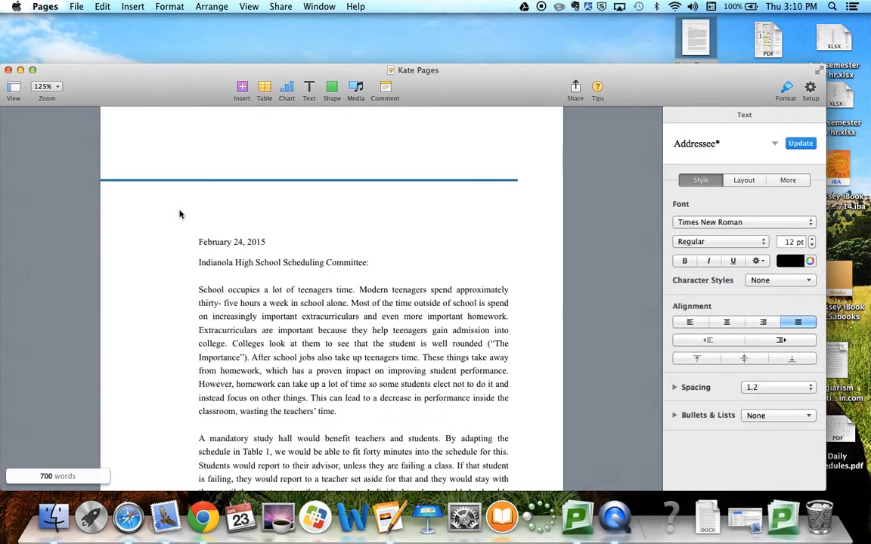
pyautogui.click(182, 220)
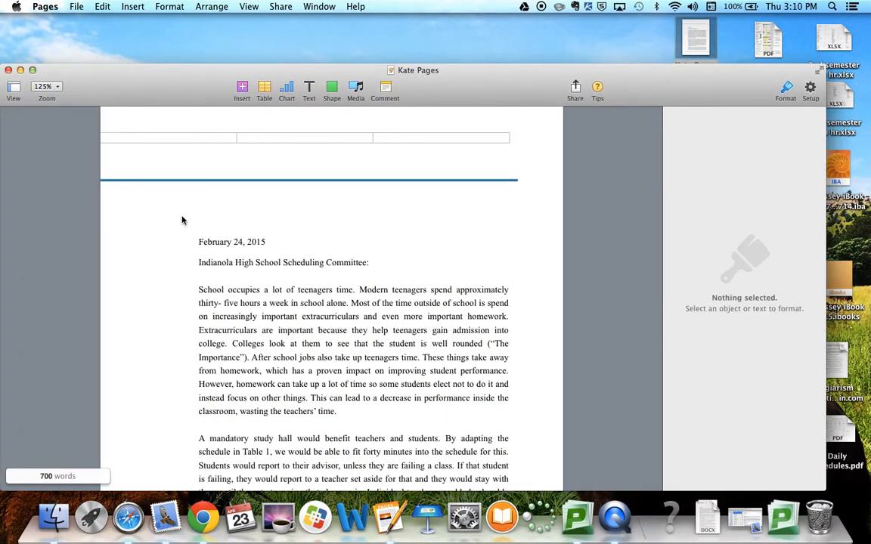
pyautogui.click(94, 7)
pyautogui.click(112, 157)
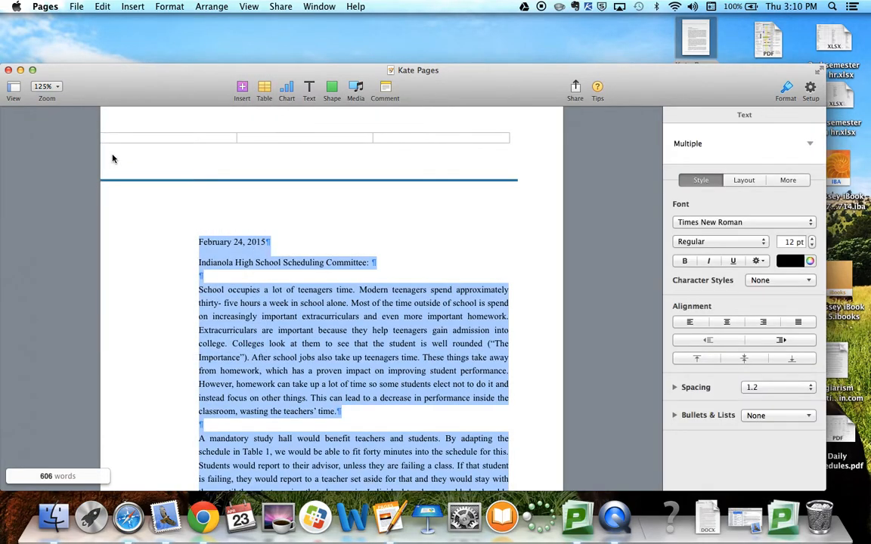
# Switch to Google Docs and paste the copied letter on a new line at the very start of the Portfolio Test document.
pyautogui.hotkey('ctrl', 'Right')
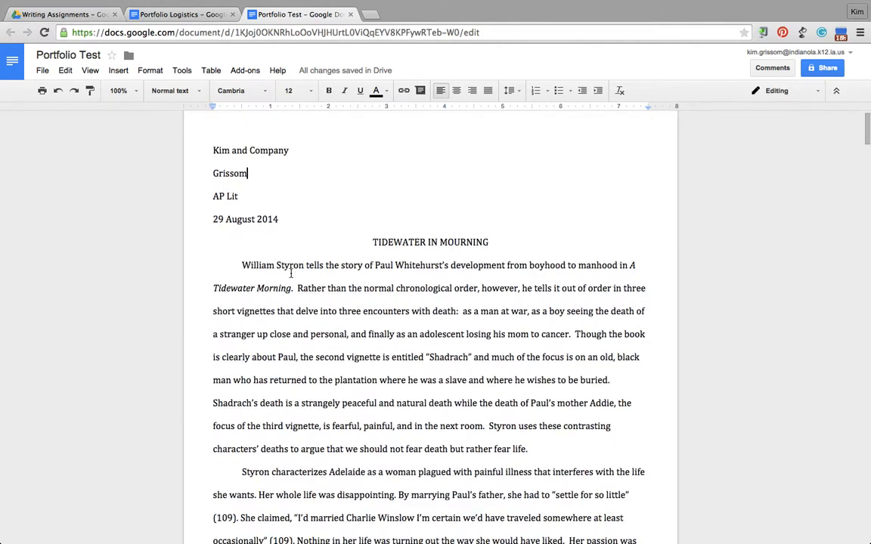
pyautogui.click(212, 151)
pyautogui.press('Return')
pyautogui.press('Up')
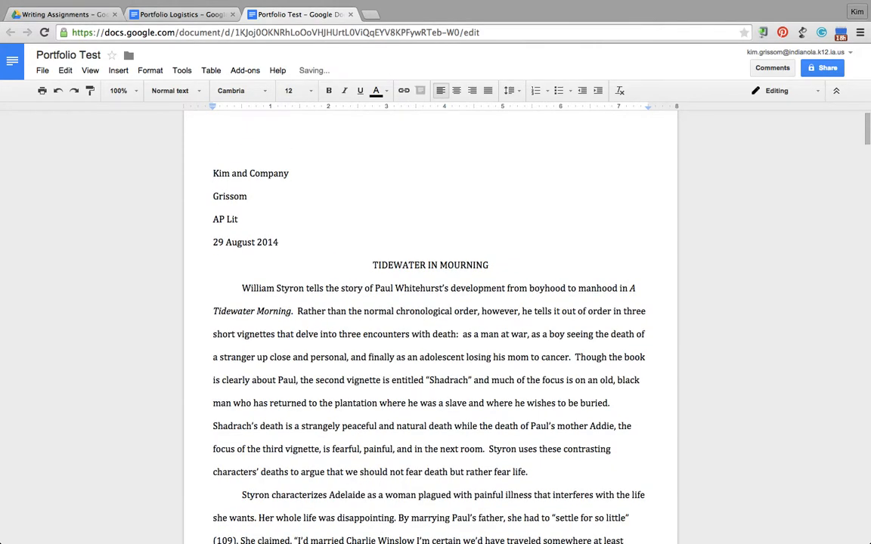
pyautogui.hotkey('ctrl', 'v')
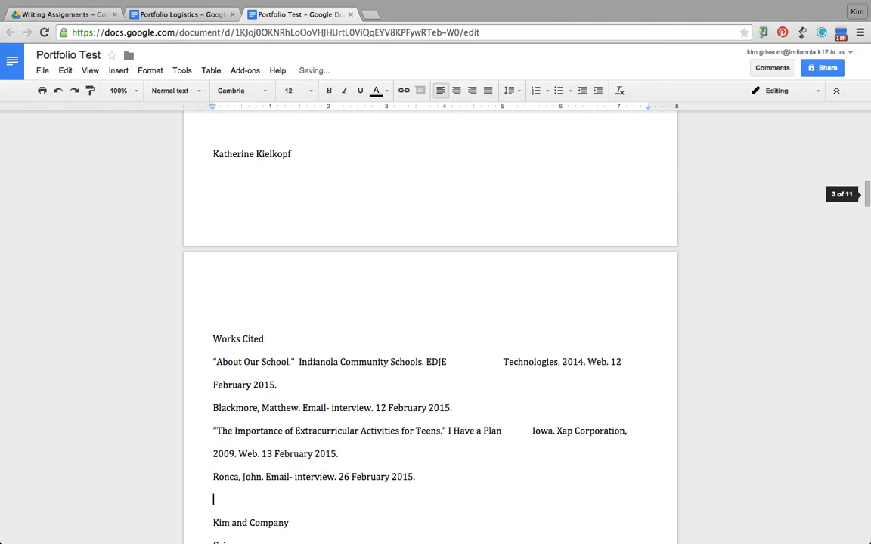
# Review the pasted letter in Portfolio Test, undo the paste and remove the added blank line at the document's start.
pyautogui.scroll(10, 344, 301)
pyautogui.scroll(15, 344, 301)
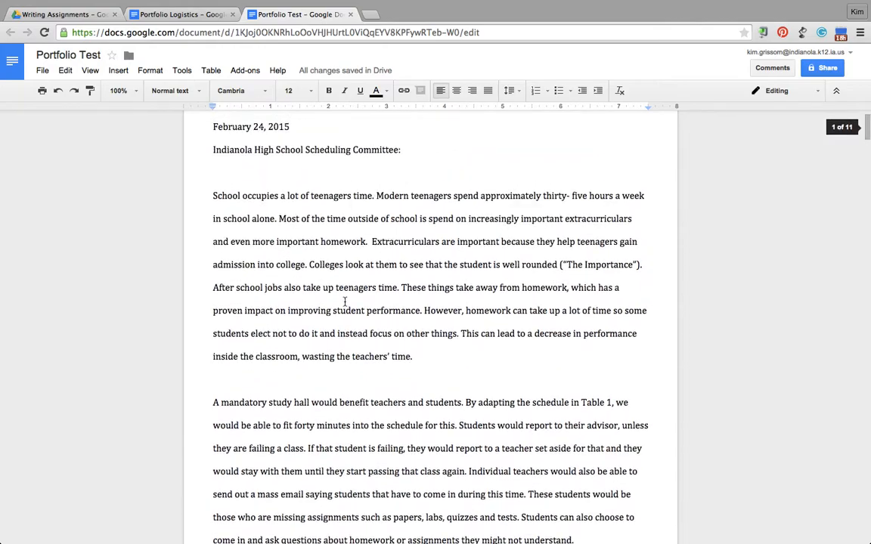
pyautogui.scroll(2, 344, 301)
pyautogui.scroll(-20, 343, 301)
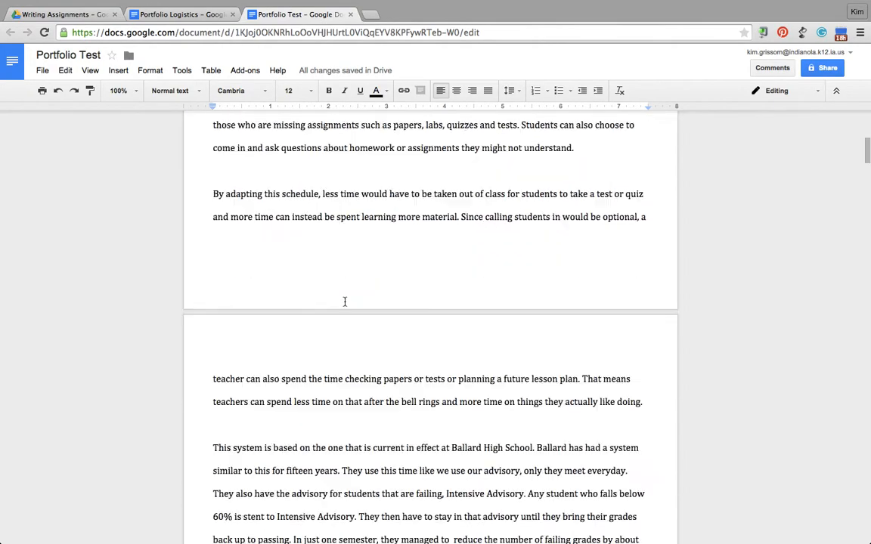
pyautogui.scroll(-1, 344, 301)
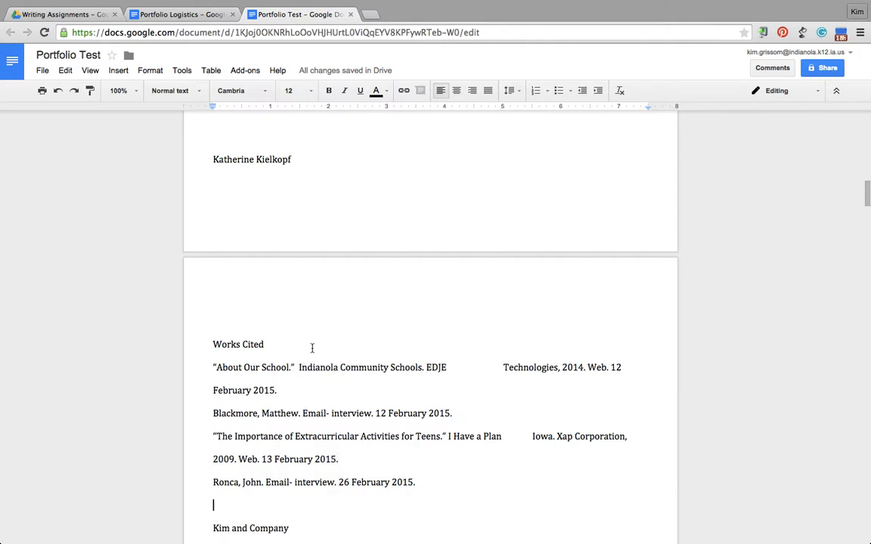
pyautogui.click(58, 91)
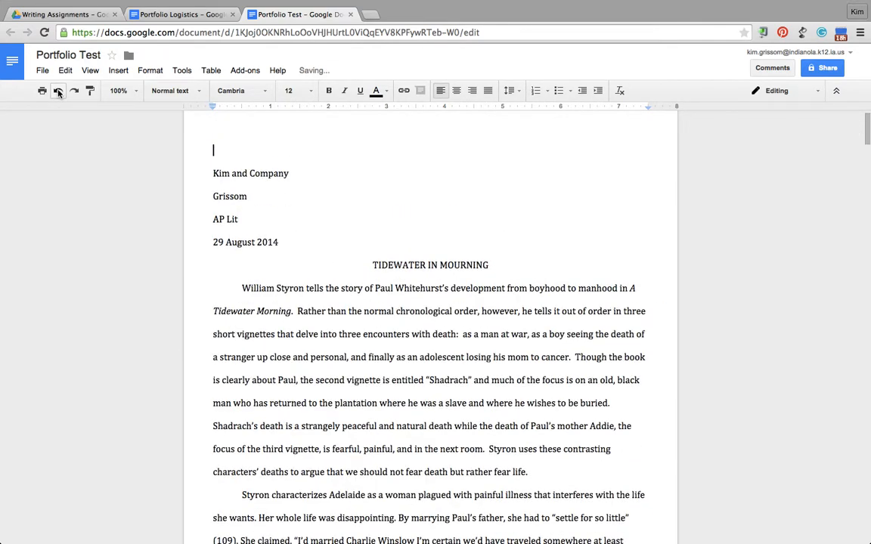
pyautogui.press('Down')
pyautogui.press('BackSpace')
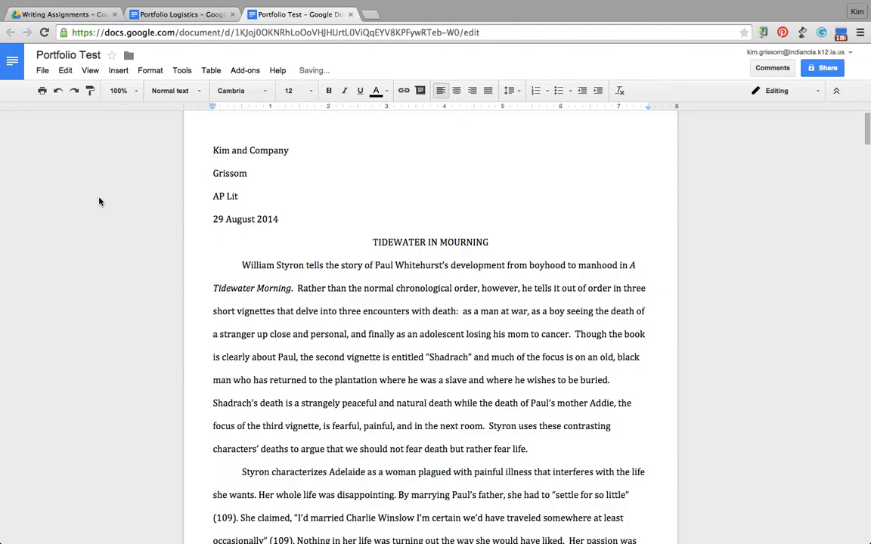
# Switch to Pages, close the Kate Pages document and open the Mel Pages pdf file from the desktop.
pyautogui.hotkey('ctrl', 'Left')
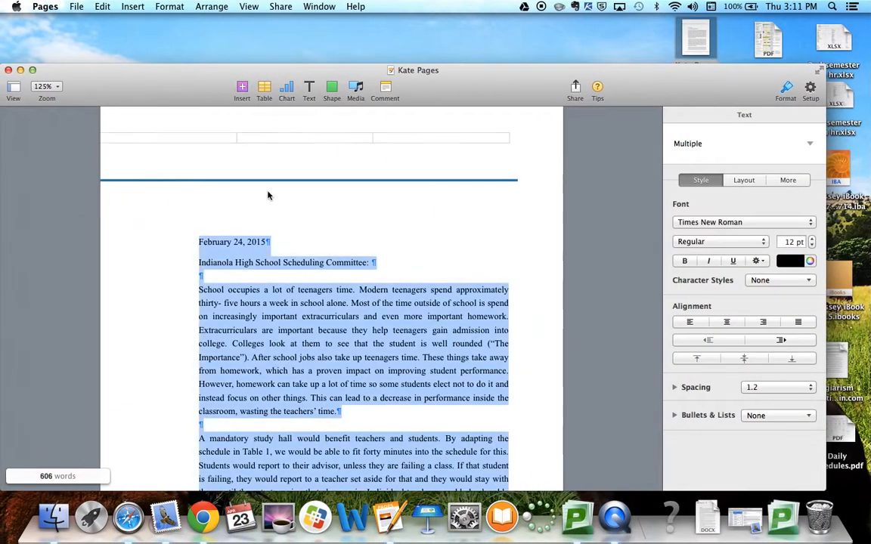
pyautogui.click(76, 7)
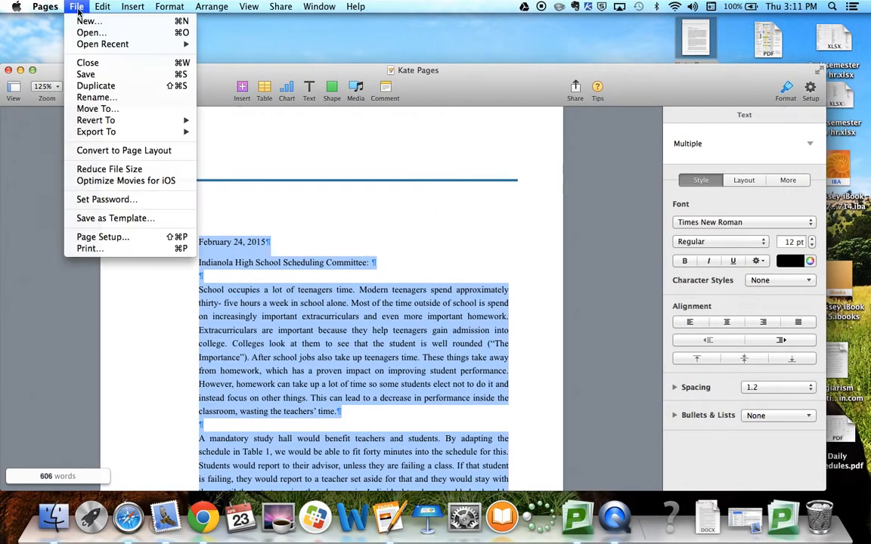
pyautogui.click(85, 64)
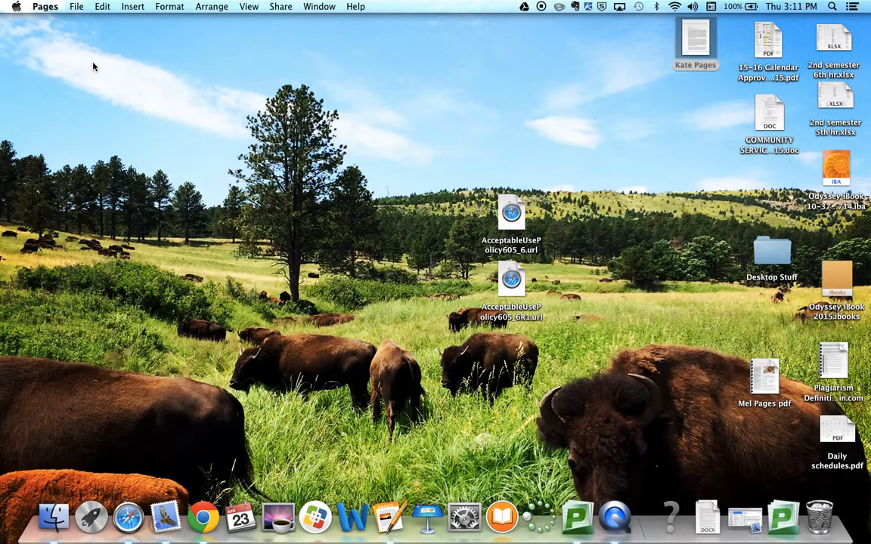
pyautogui.doubleClick(761, 376)
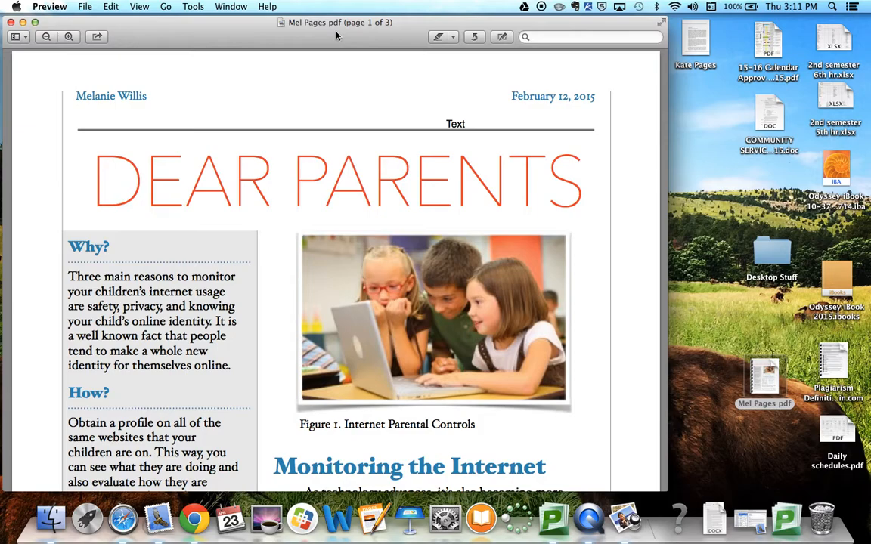
# Try exporting the Kate Pages document as a PDF with Good image quality to the Desktop, cancel, and close the document.
pyautogui.doubleClick(696, 43)
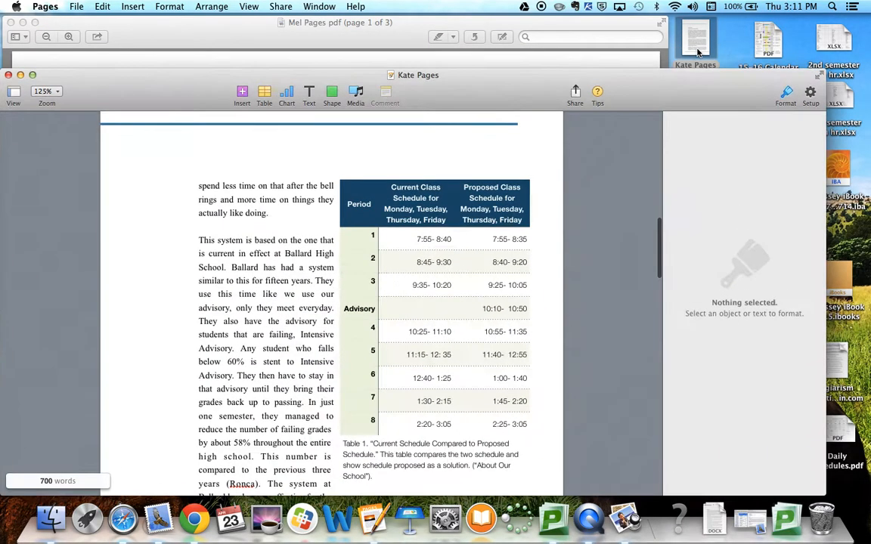
pyautogui.click(77, 7)
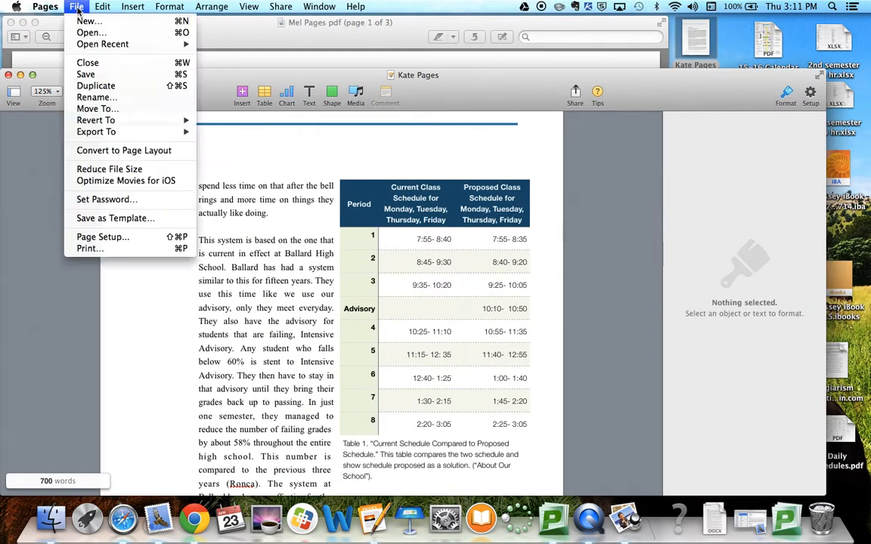
pyautogui.moveTo(127, 132)
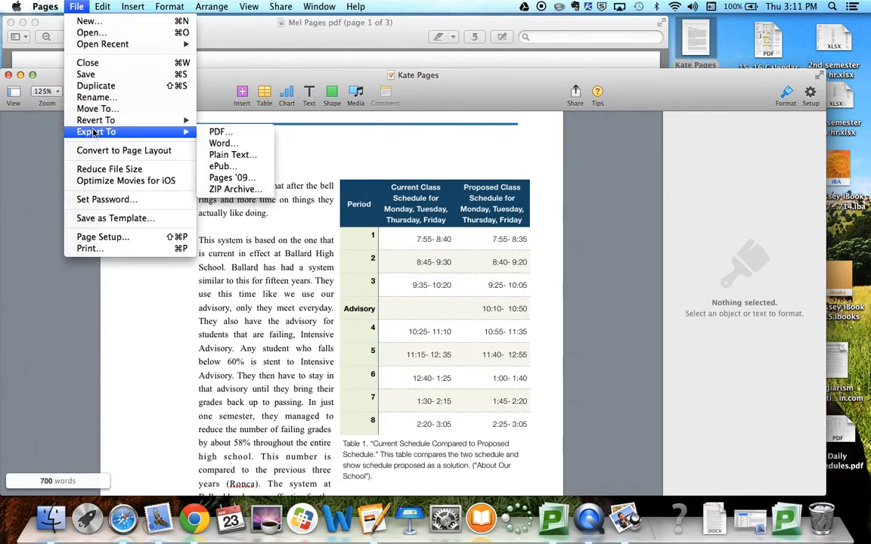
pyautogui.click(216, 133)
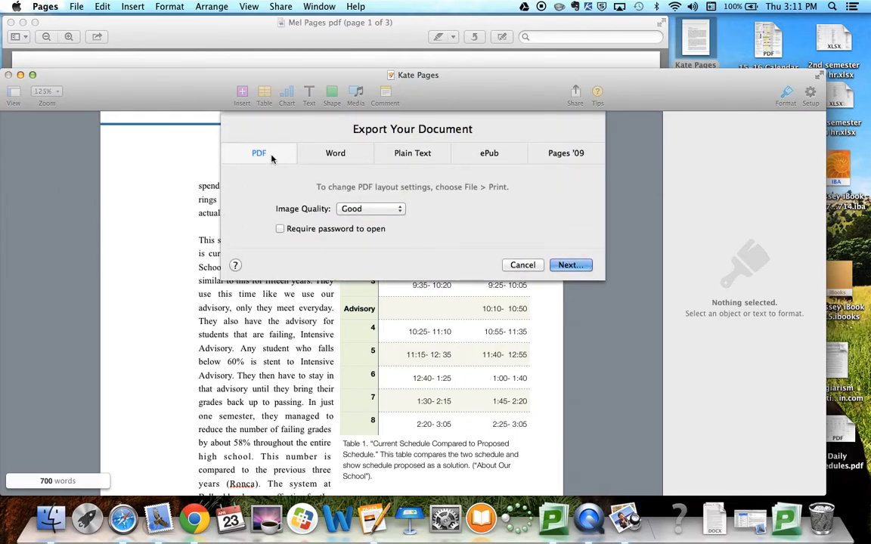
pyautogui.click(572, 266)
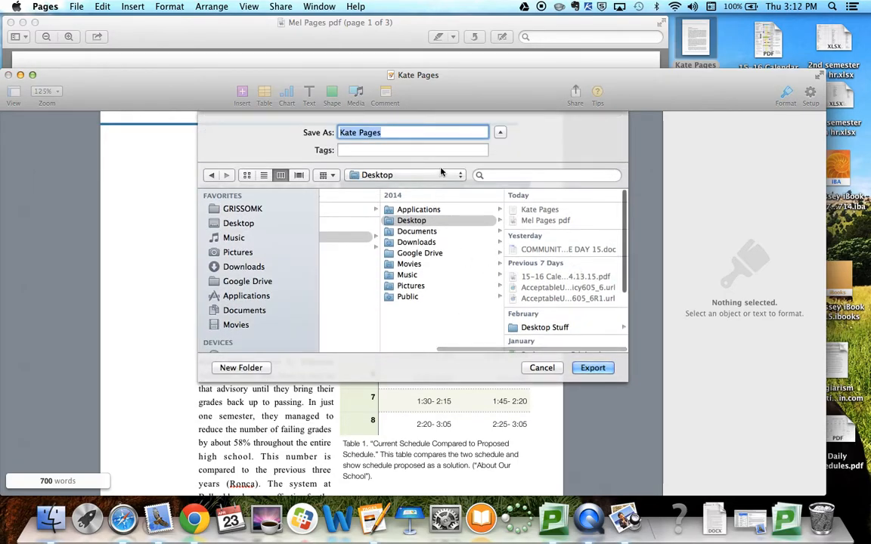
pyautogui.click(553, 371)
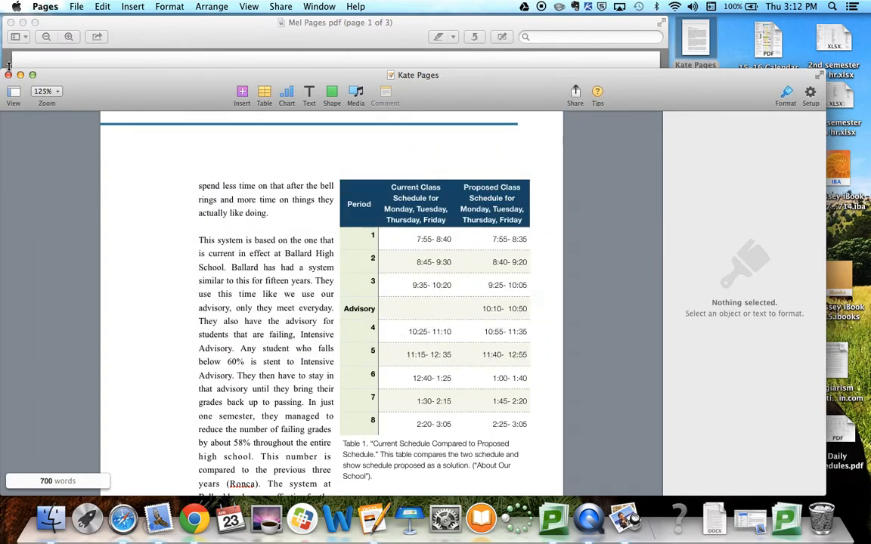
pyautogui.click(9, 75)
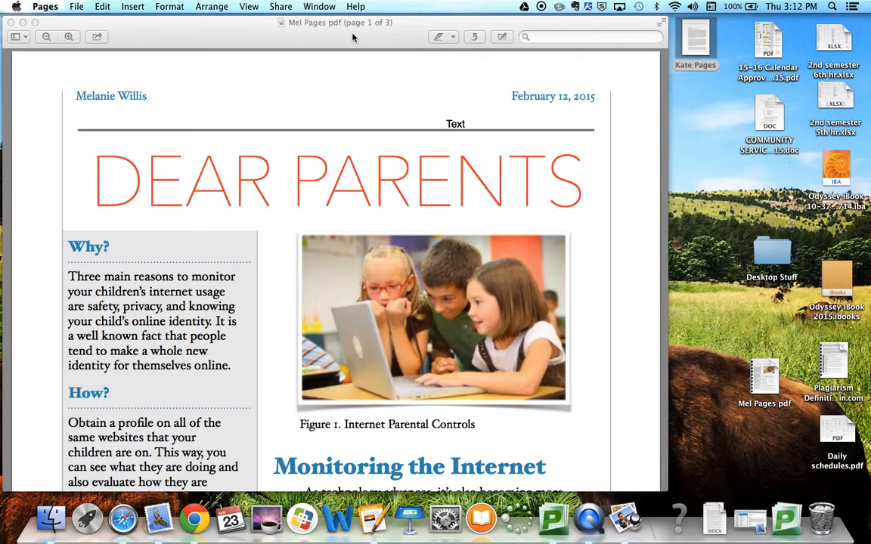
# Look through Mel Pages pdf in Preview and set up an export of its first page in JPEG format.
pyautogui.scroll(-10, 353, 294)
pyautogui.scroll(-6, 353, 293)
pyautogui.scroll(15, 354, 292)
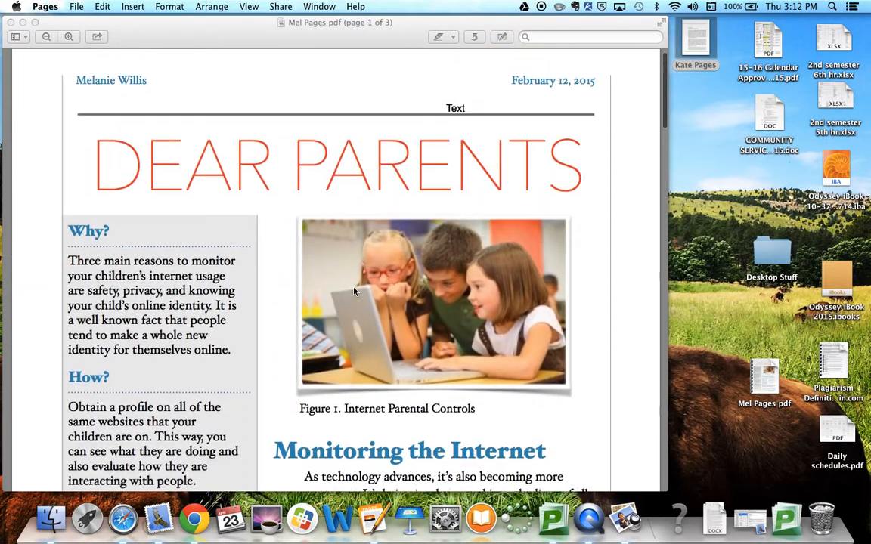
pyautogui.scroll(2, 354, 292)
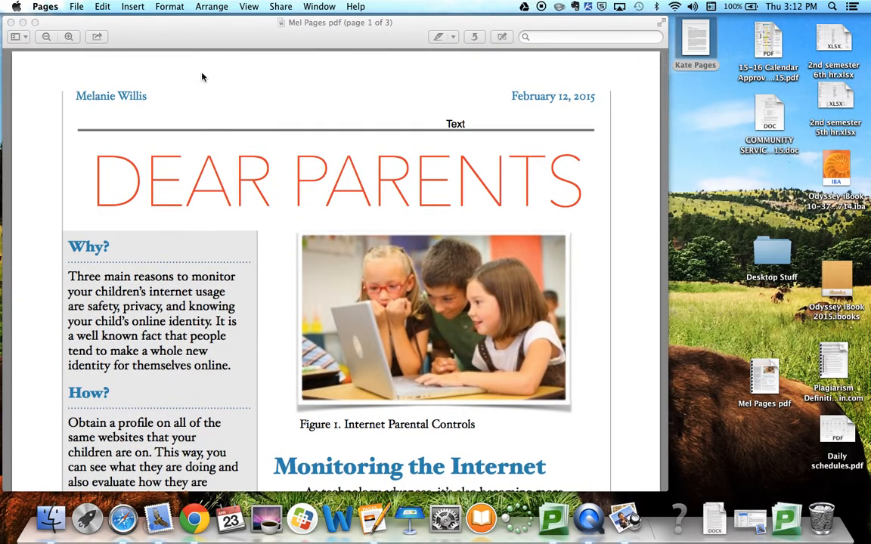
pyautogui.click(190, 169)
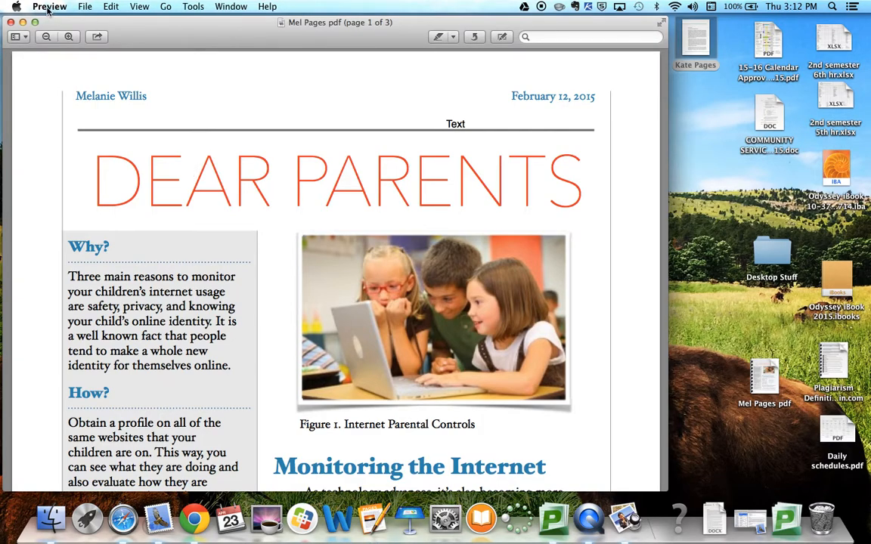
pyautogui.click(86, 7)
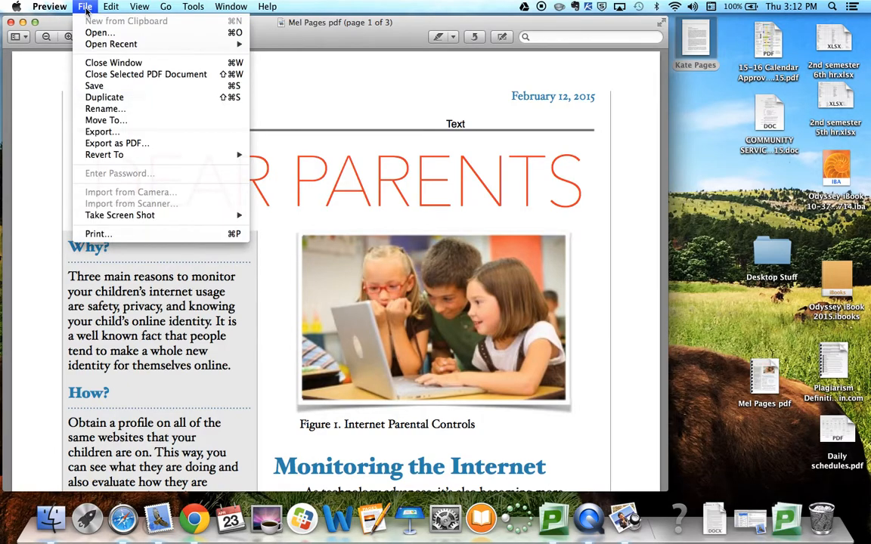
pyautogui.click(109, 138)
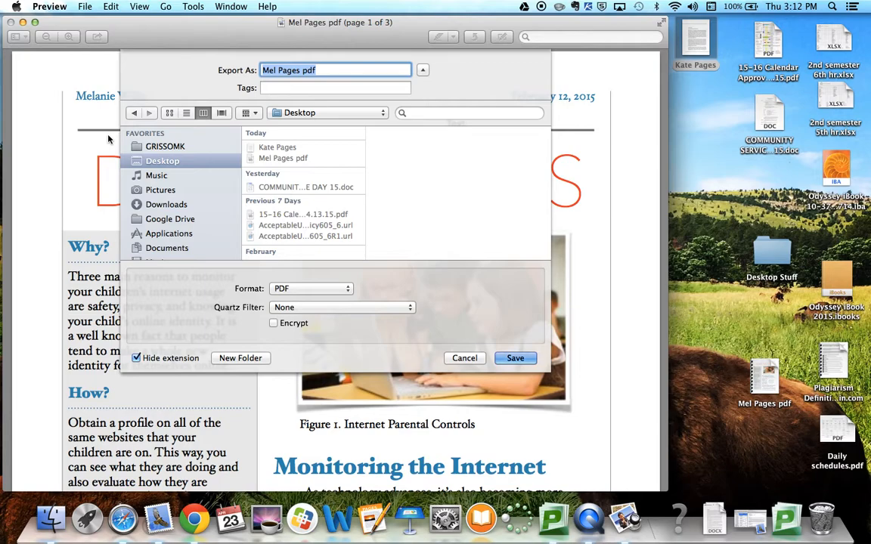
pyautogui.click(347, 291)
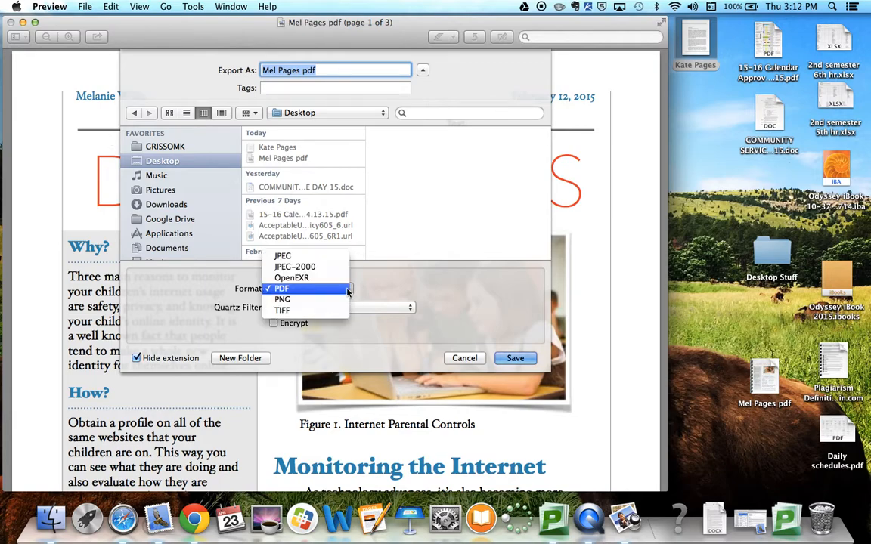
pyautogui.click(335, 257)
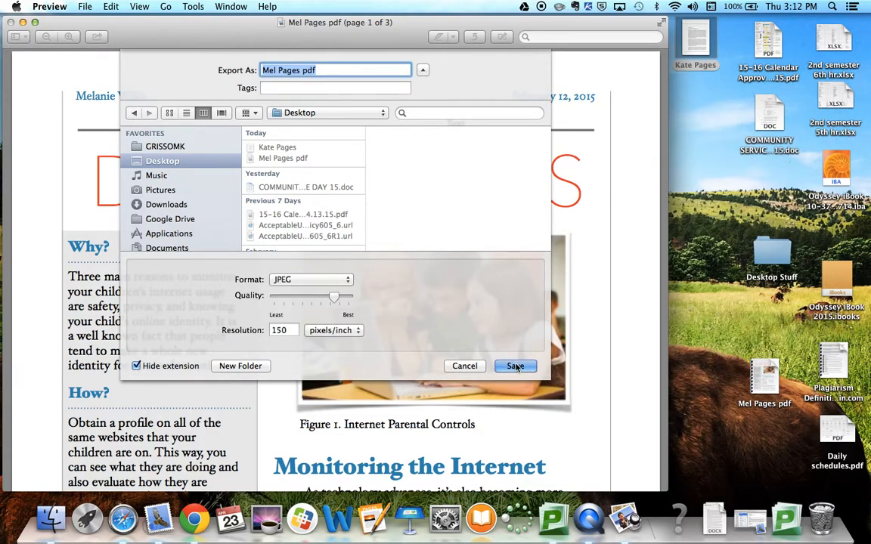
# Name the exported image Mel pg 1, save it to the Desktop and open it.
pyautogui.click(277, 69)
pyautogui.tripleClick(277, 69)
pyautogui.write('pg 1')
pyautogui.click(523, 370)
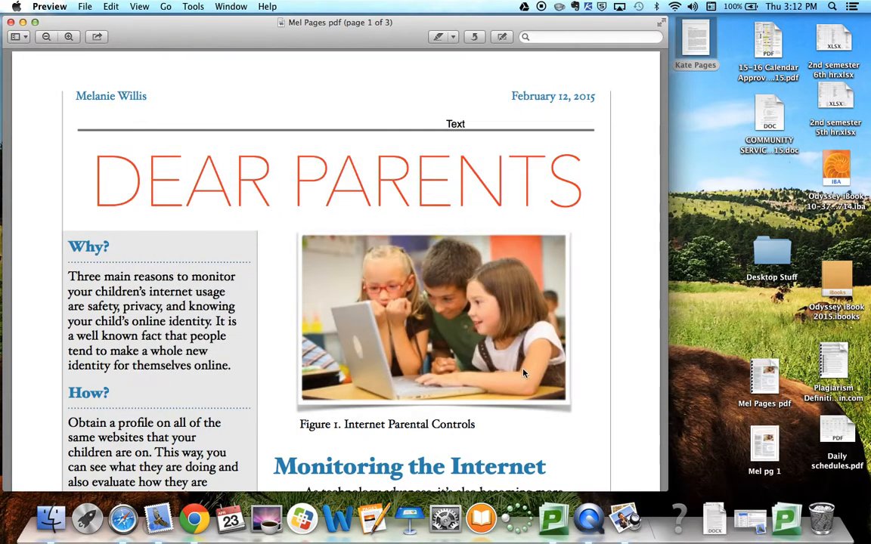
pyautogui.doubleClick(765, 447)
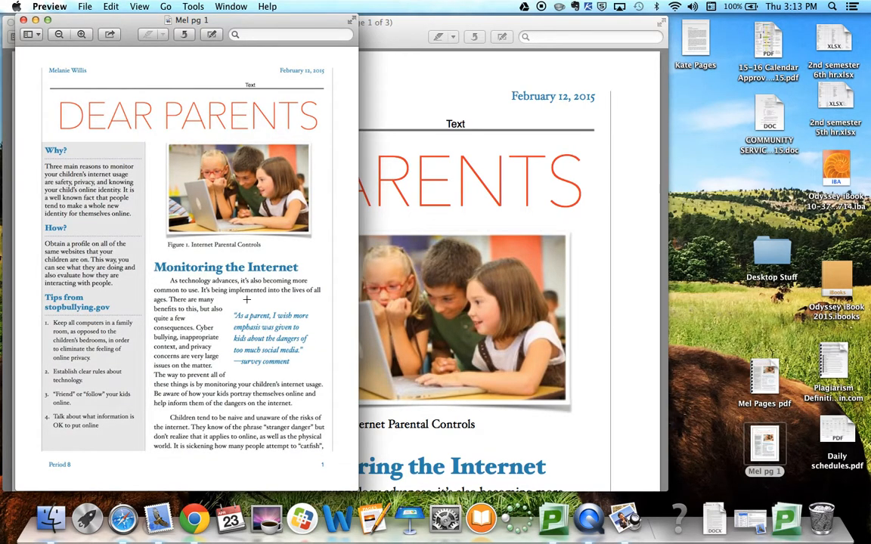
# Close the Mel pg 1 image and set up an export of the PDF's second page in JPEG format.
pyautogui.click(24, 21)
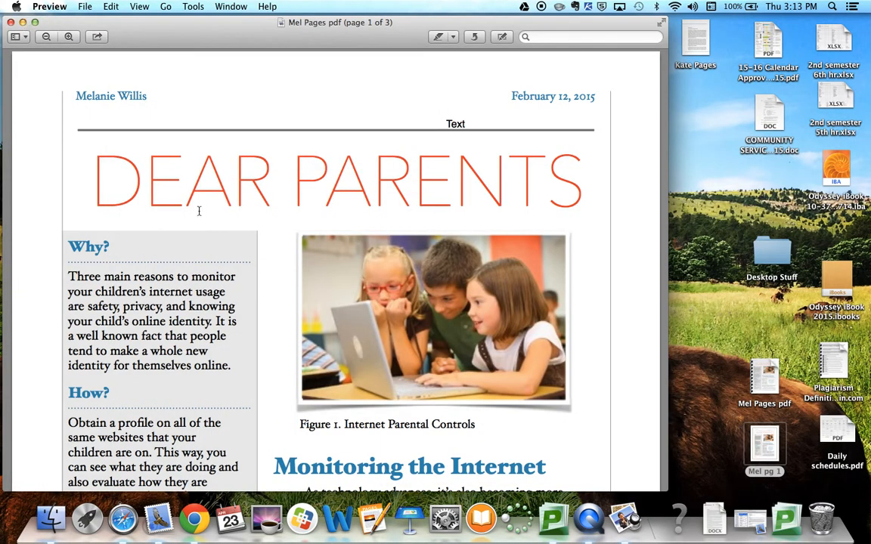
pyautogui.scroll(-10, 201, 190)
pyautogui.scroll(-10, 199, 210)
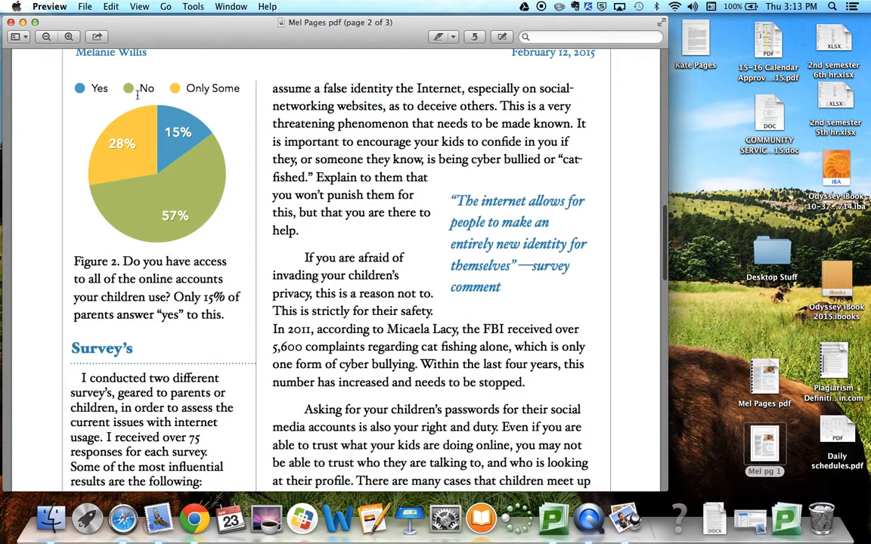
pyautogui.click(81, 6)
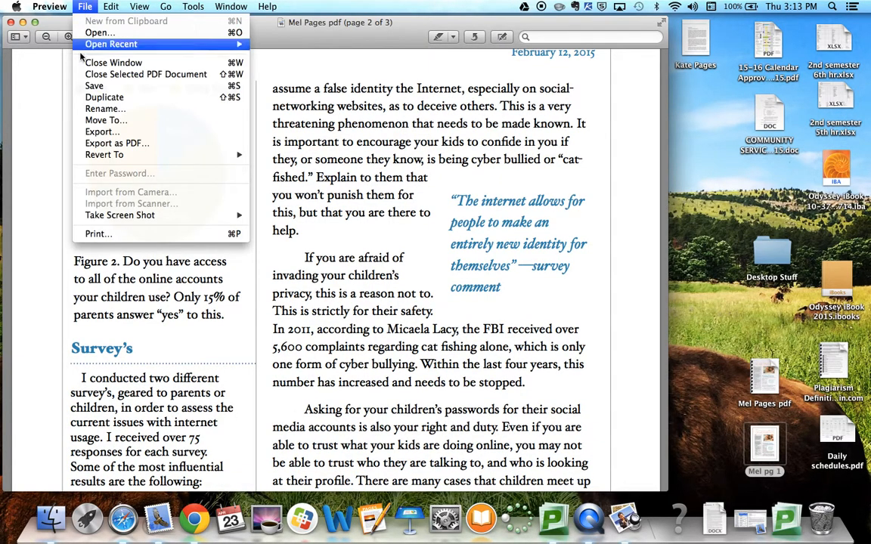
pyautogui.click(89, 133)
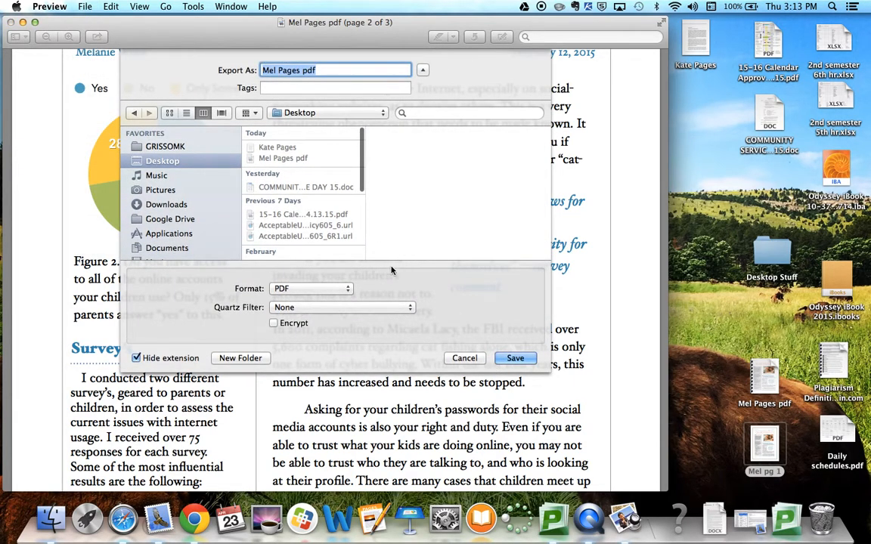
pyautogui.click(348, 288)
pyautogui.click(337, 258)
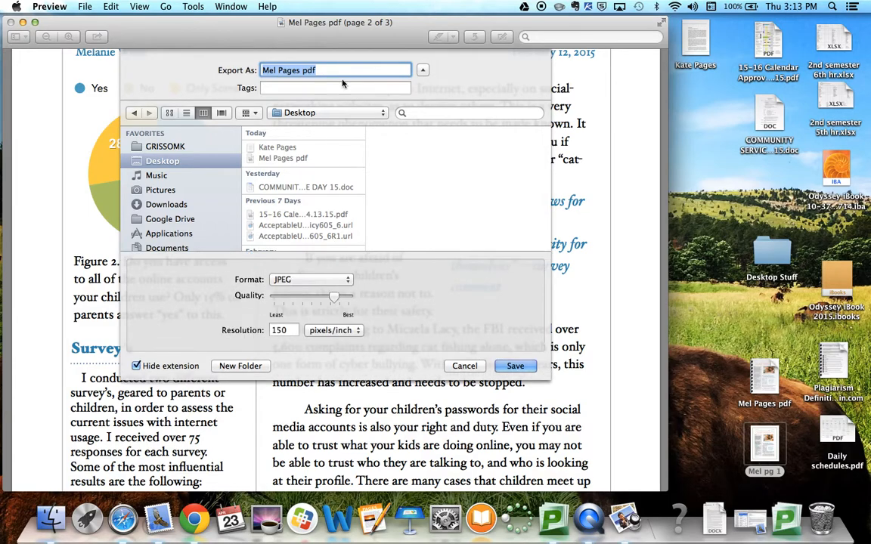
# Name the exported second page Mel pg 2 and save it to the Desktop.
pyautogui.click(336, 70)
pyautogui.press('BackSpace')
pyautogui.press('BackSpace')
pyautogui.press('BackSpace')
pyautogui.press('BackSpace')
pyautogui.press('BackSpace')
pyautogui.press('BackSpace')
pyautogui.press('BackSpace')
pyautogui.press('BackSpace')
pyautogui.press('BackSpace')
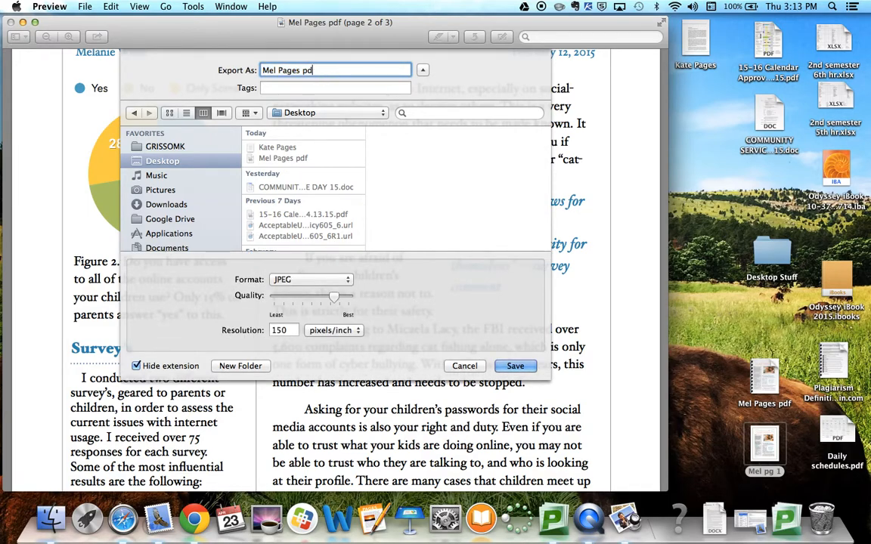
pyautogui.write('pg 2')
pyautogui.click(514, 365)
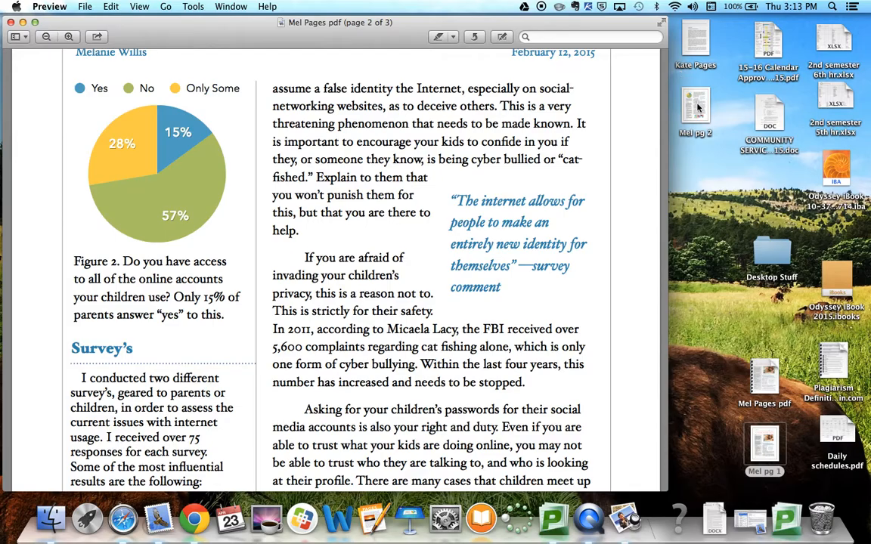
# Set up an export of the PDF's third page, Works Cited, in JPEG format.
pyautogui.scroll(-15, 419, 355)
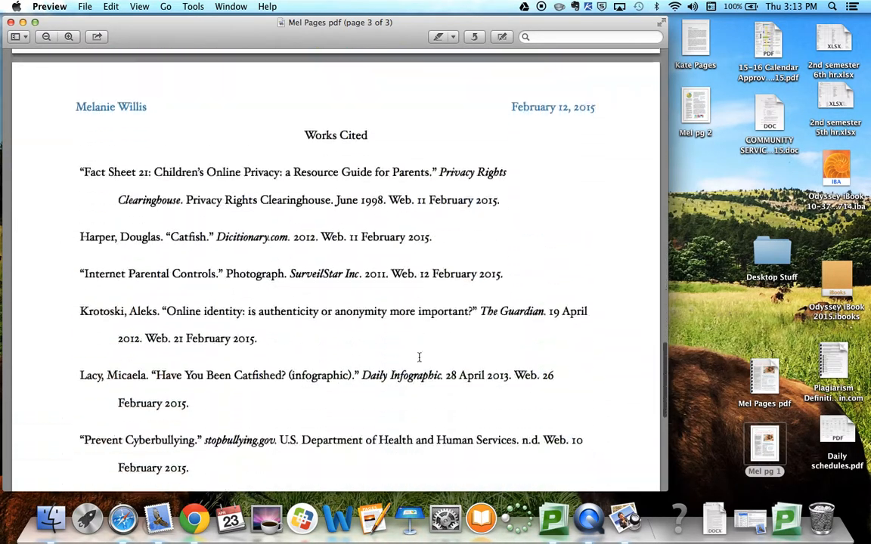
pyautogui.scroll(3, 418, 356)
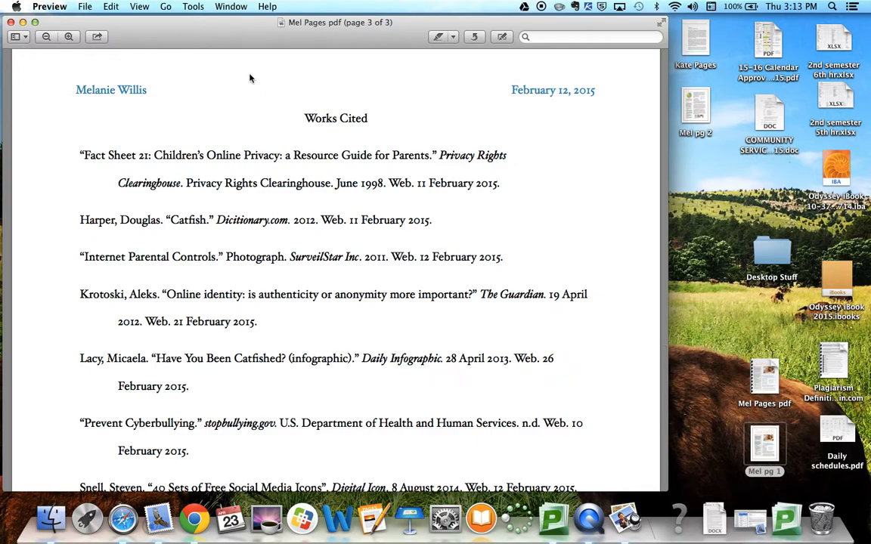
pyautogui.click(88, 6)
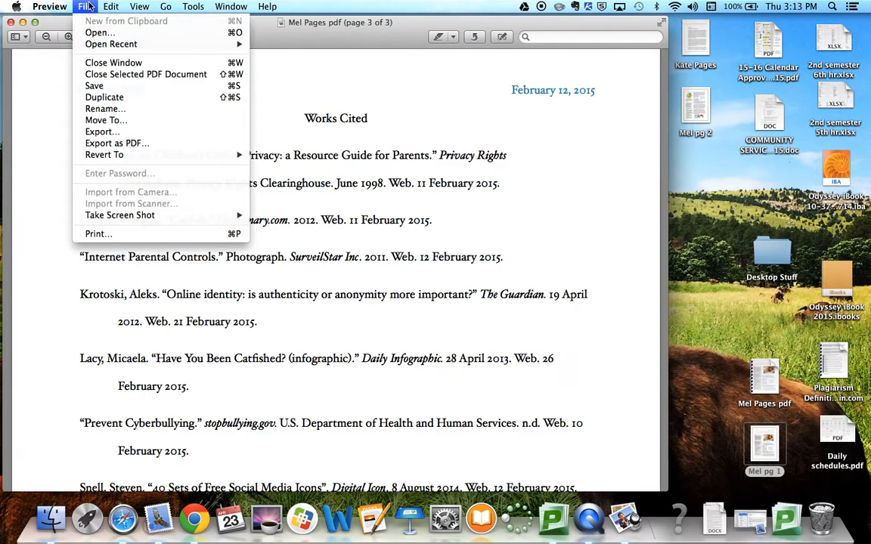
pyautogui.click(119, 132)
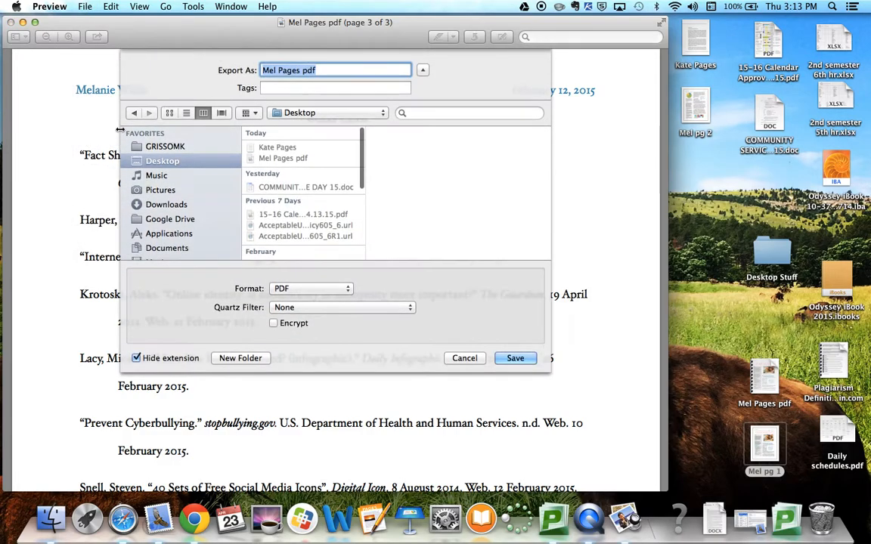
pyautogui.click(311, 287)
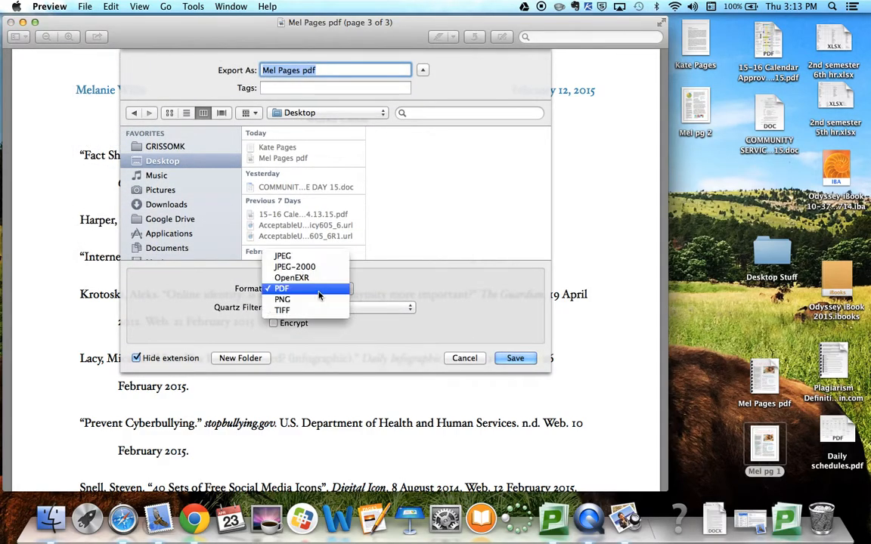
pyautogui.click(319, 257)
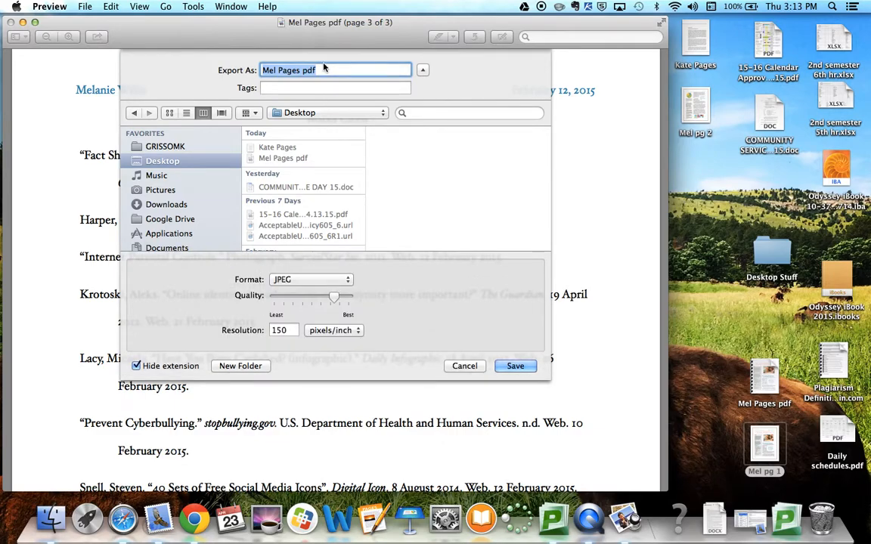
# Name the exported Works Cited page Mel pg 3 and save it to the Desktop.
pyautogui.click(322, 70)
pyautogui.press('BackSpace')
pyautogui.press('BackSpace')
pyautogui.press('BackSpace')
pyautogui.press('BackSpace')
pyautogui.press('BackSpace')
pyautogui.press('BackSpace')
pyautogui.press('BackSpace')
pyautogui.press('BackSpace')
pyautogui.press('BackSpace')
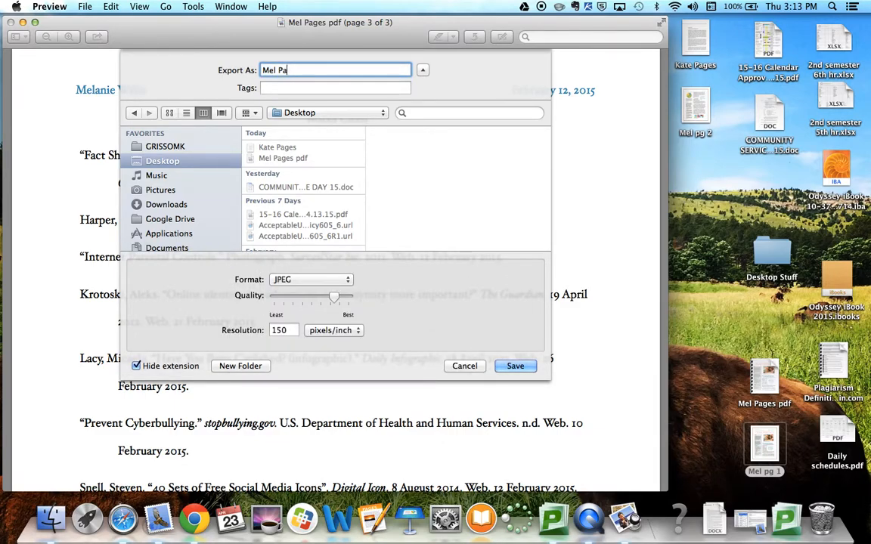
pyautogui.write('pg 3')
pyautogui.click(521, 367)
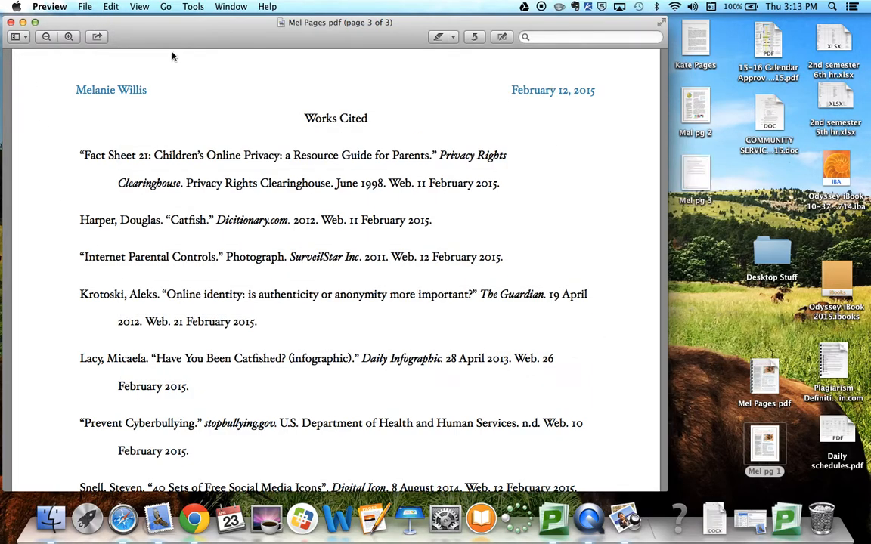
# Close the PDF and quit Preview, and move the Mel pg 1 file below Mel pg 3 on the desktop.
pyautogui.click(85, 7)
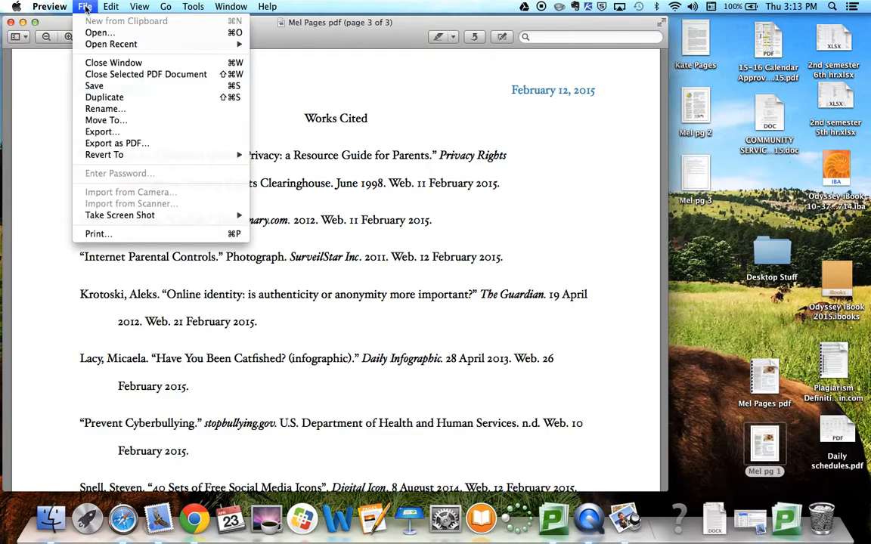
pyautogui.click(93, 64)
pyautogui.click(50, 7)
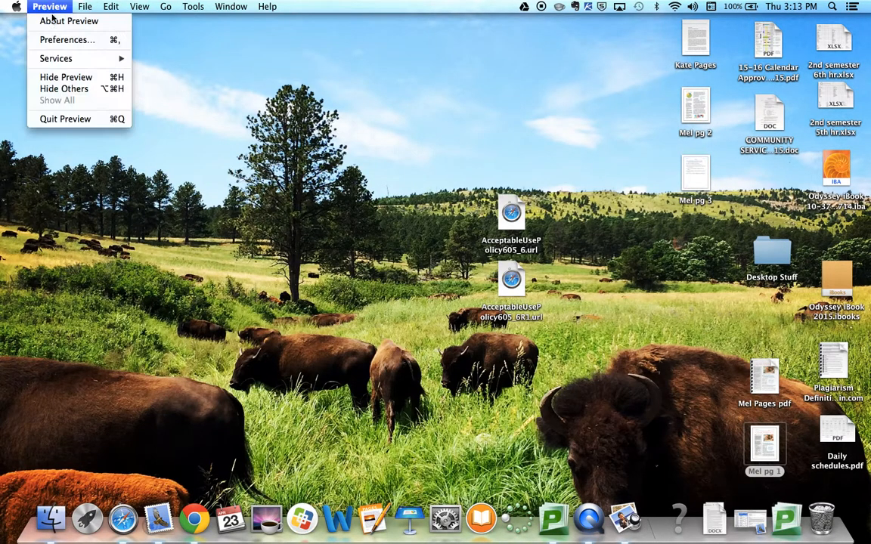
pyautogui.click(68, 108)
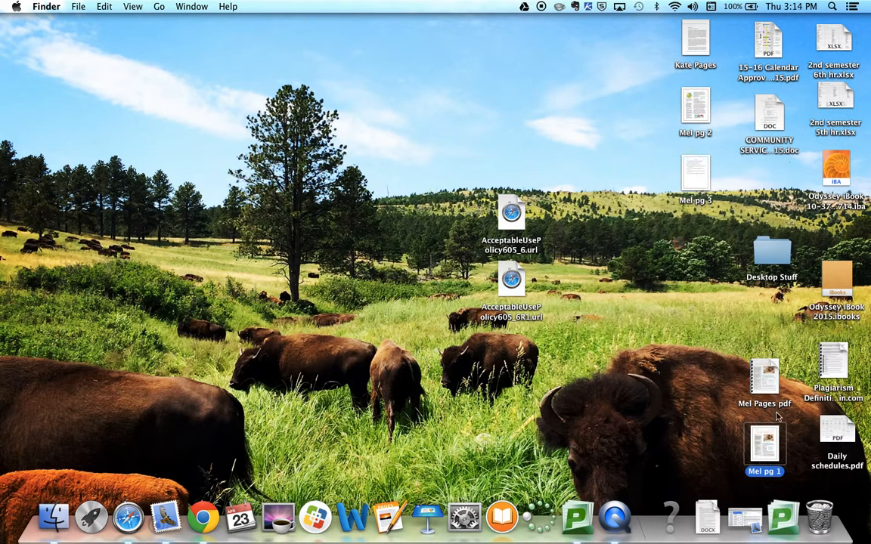
pyautogui.moveTo(769, 452); pyautogui.dragTo(700, 250)
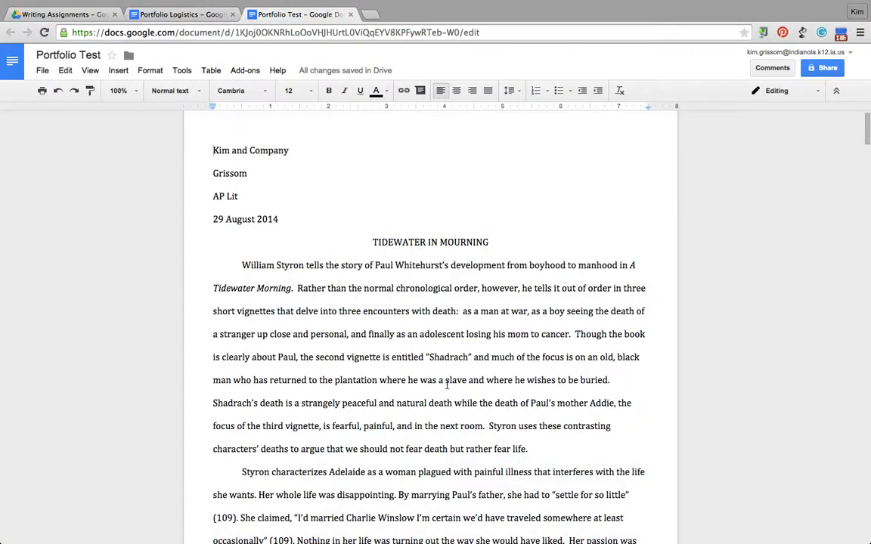
# In the Portfolio Test Google Doc, add a new line after the paragraph ending "pain and regret." and insert a page break there.
pyautogui.scroll(-20, 401, 447)
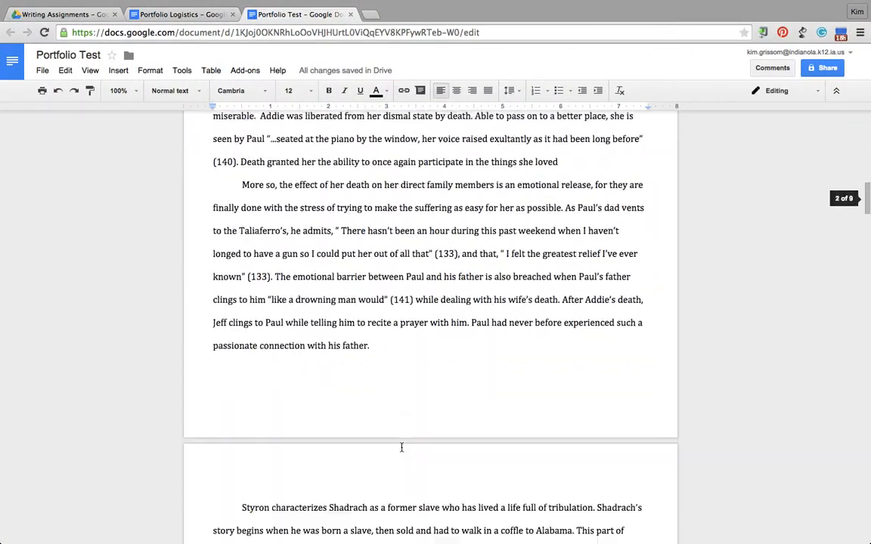
pyautogui.scroll(-12, 401, 448)
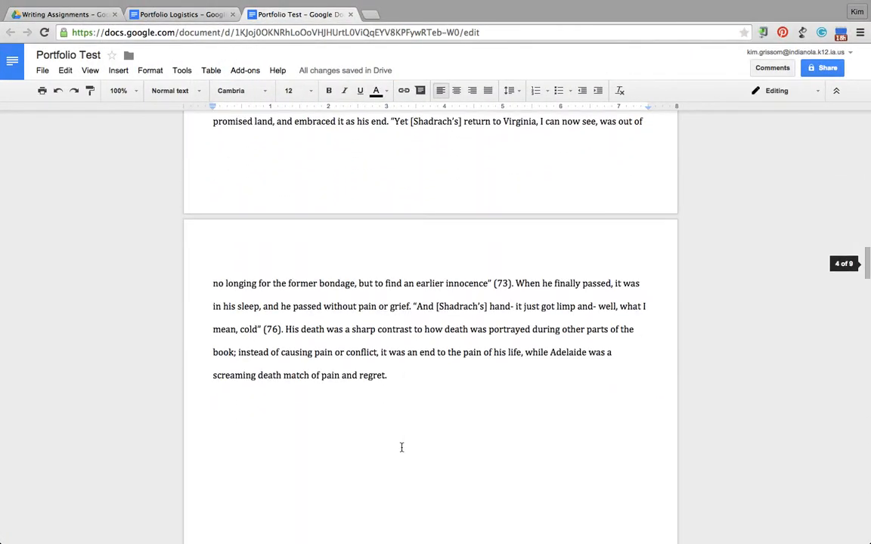
pyautogui.click(408, 375)
pyautogui.press('Return')
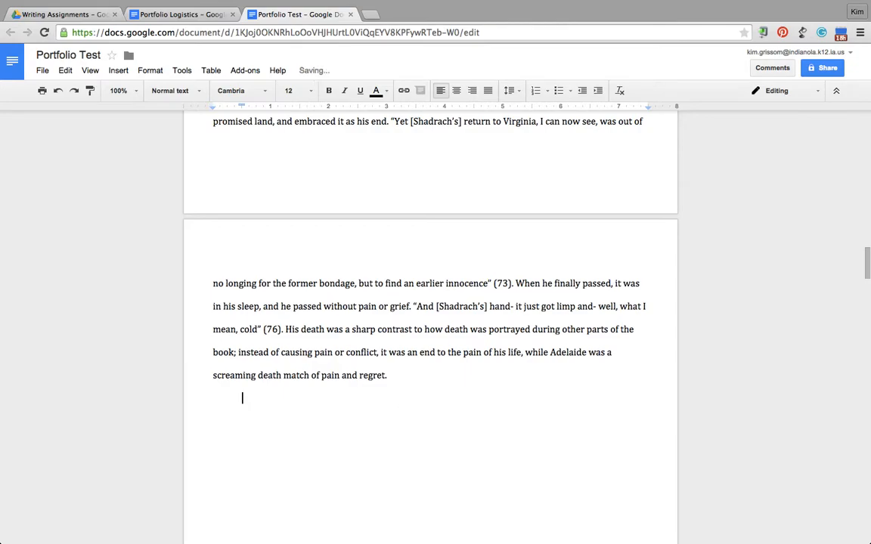
pyautogui.click(117, 70)
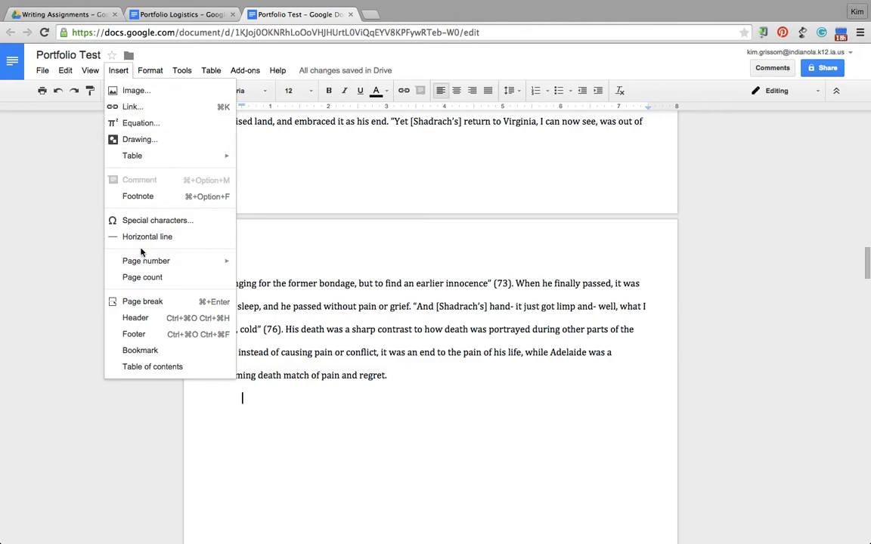
pyautogui.click(144, 301)
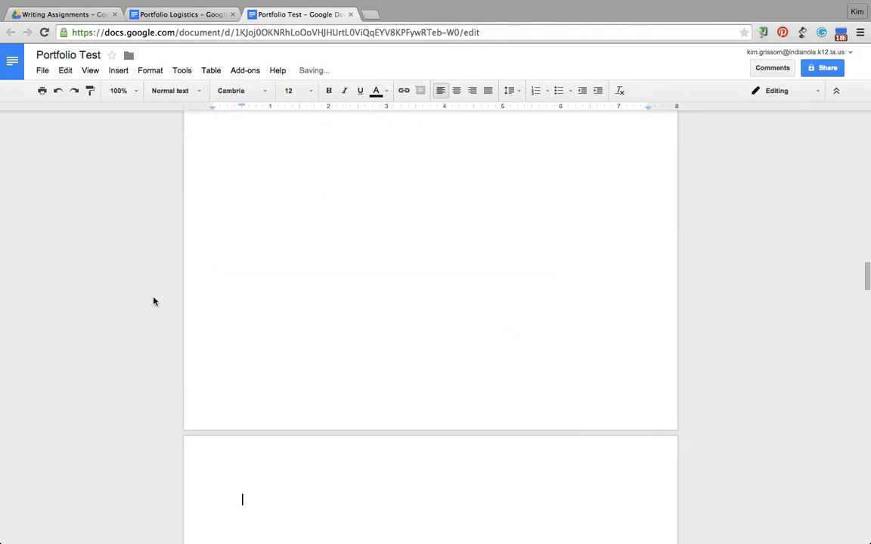
# Upload the Mel pg 1 image from the Desktop and insert it on the new page.
pyautogui.click(119, 71)
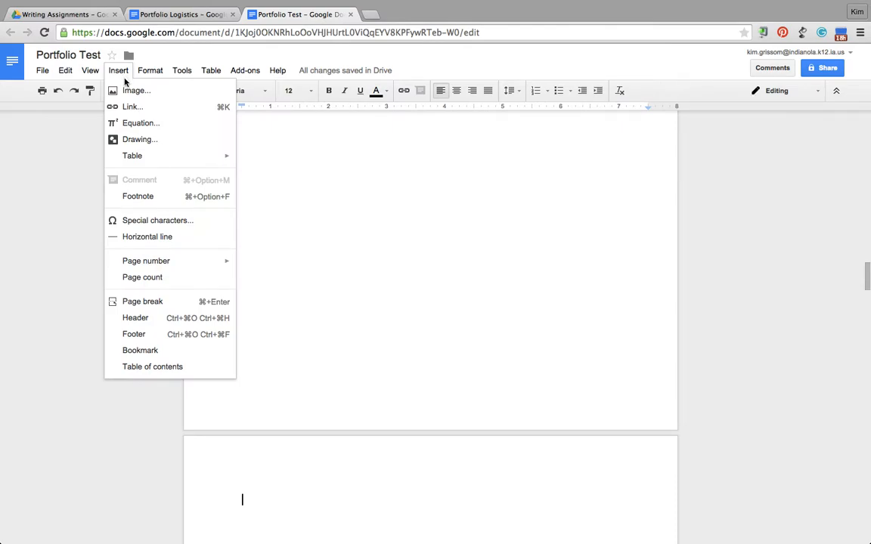
pyautogui.click(121, 88)
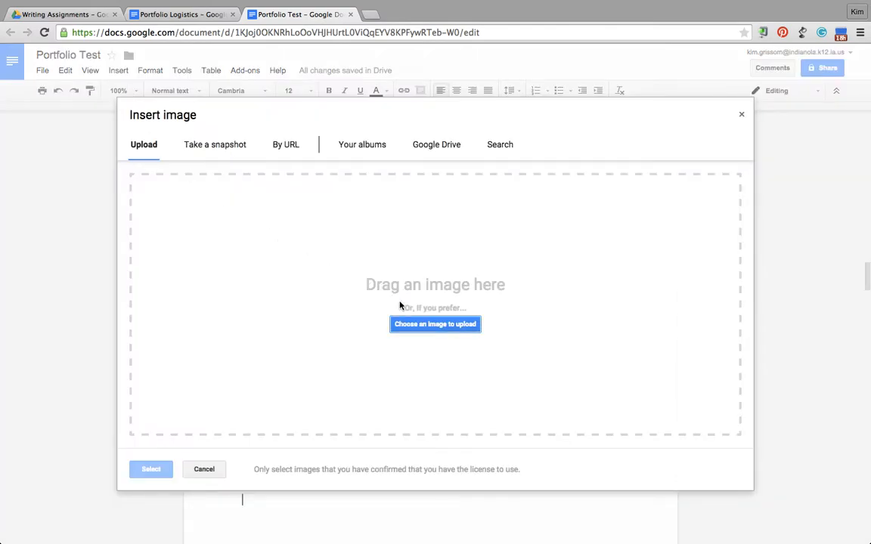
pyautogui.click(420, 324)
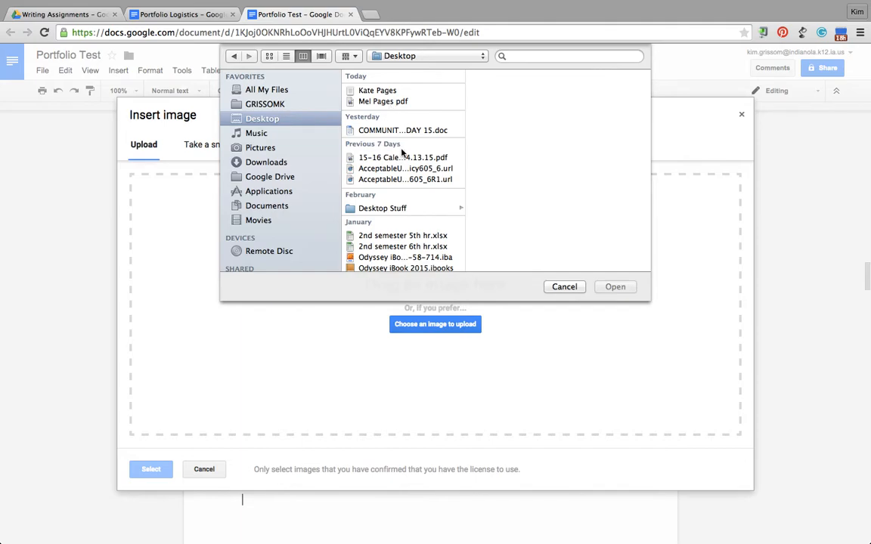
pyautogui.scroll(-5, 401, 152)
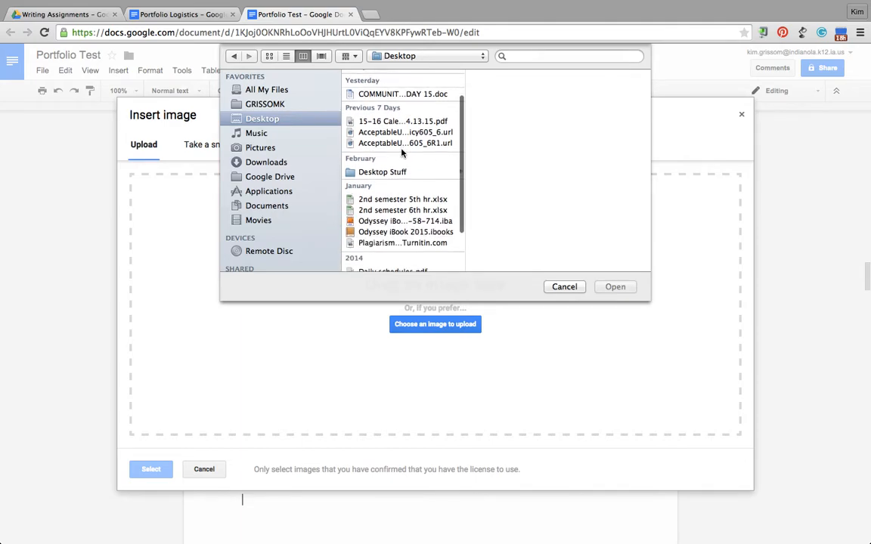
pyautogui.scroll(-2, 402, 153)
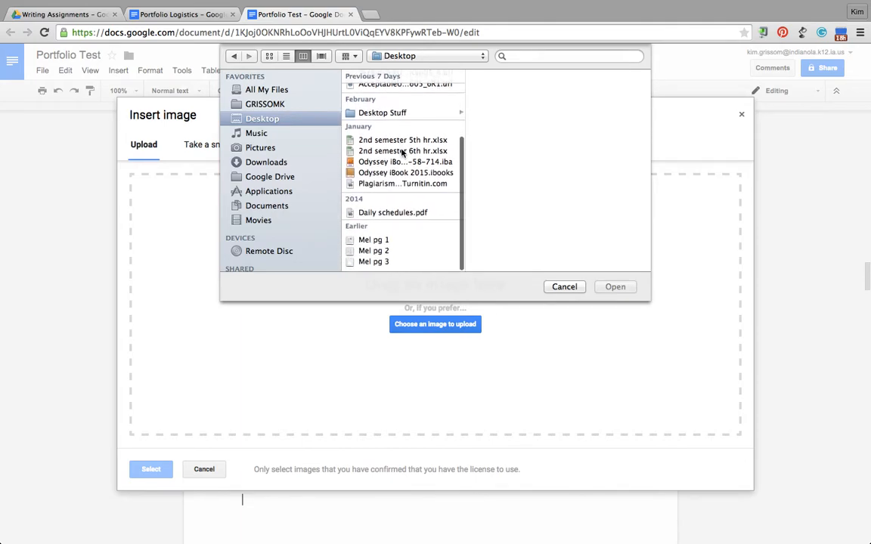
pyautogui.doubleClick(374, 245)
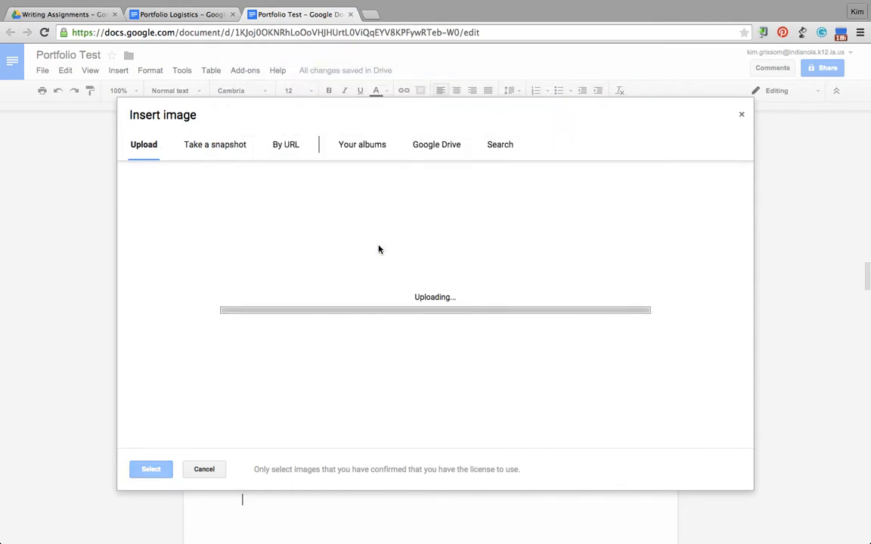
pyautogui.scroll(10, 378, 245)
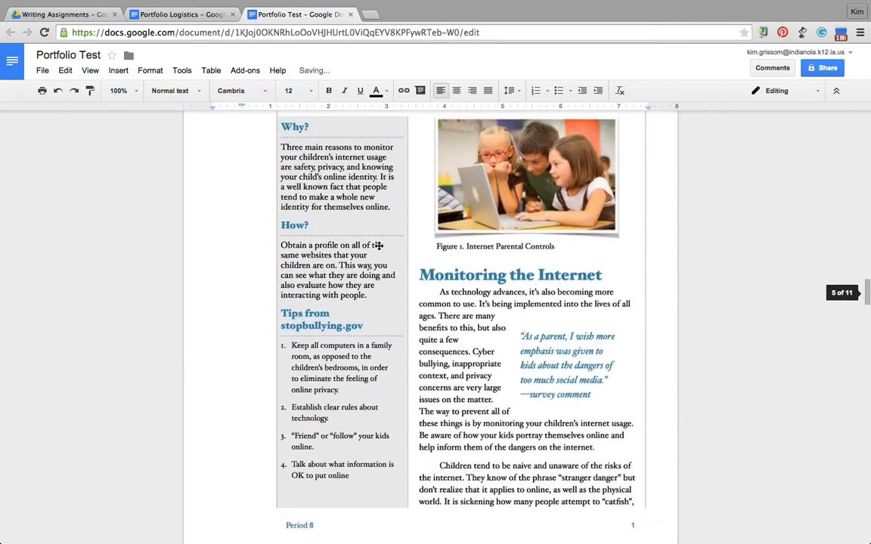
# Upload the Mel pg 2 image from the Desktop and insert it on the blank page following the first newsletter page.
pyautogui.scroll(-8, 379, 244)
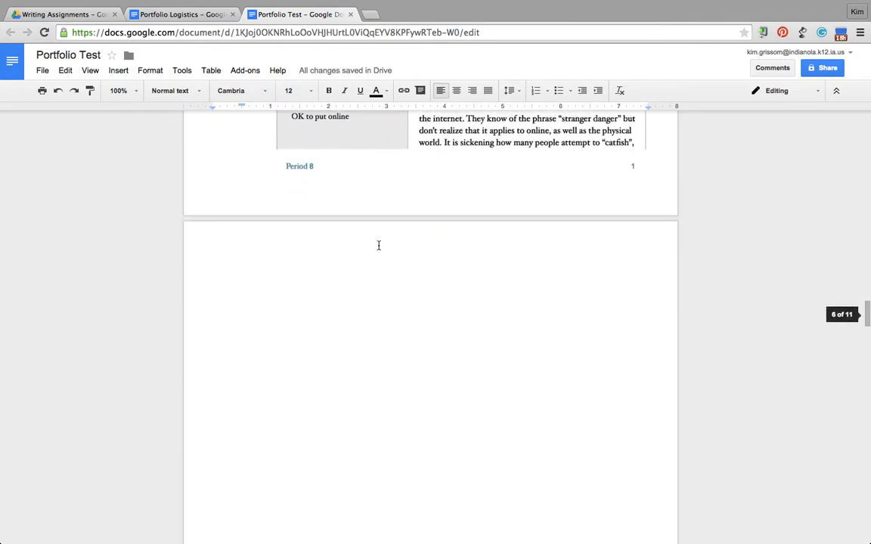
pyautogui.click(119, 71)
pyautogui.click(129, 91)
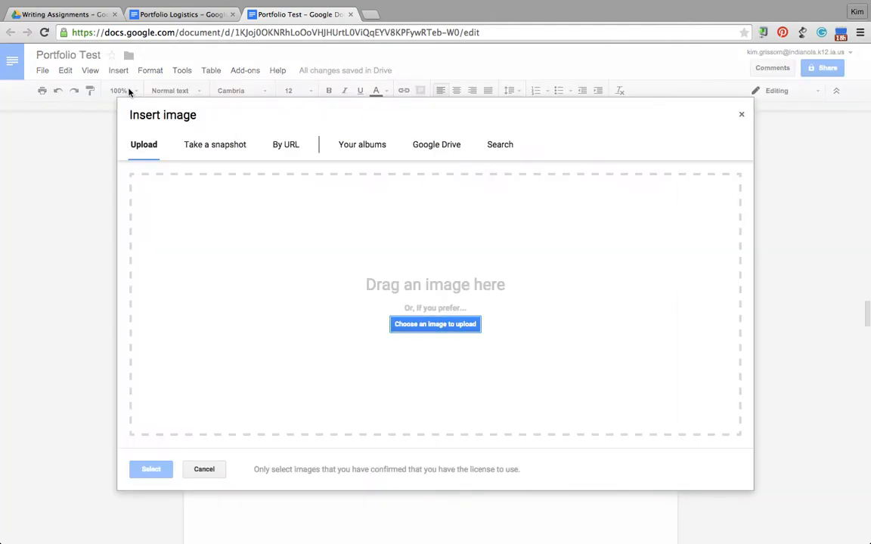
pyautogui.click(447, 327)
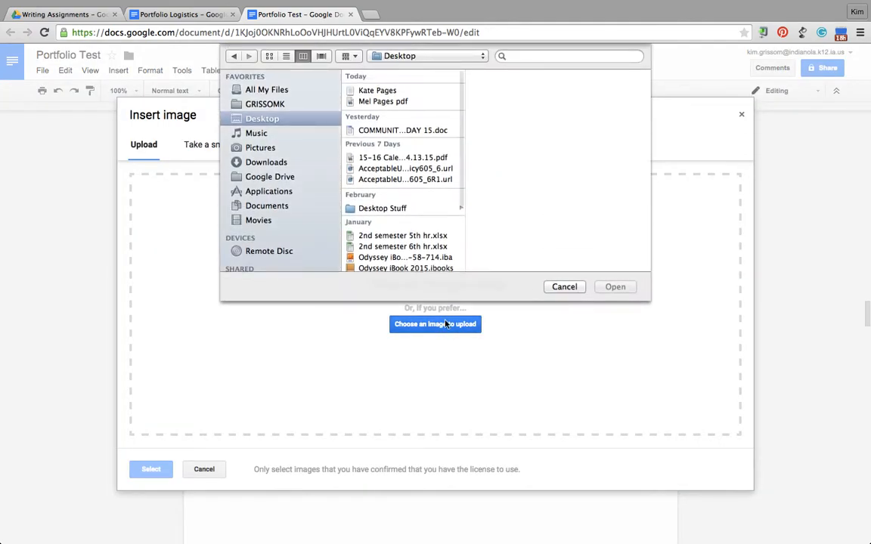
pyautogui.scroll(-5, 419, 162)
pyautogui.scroll(1, 418, 162)
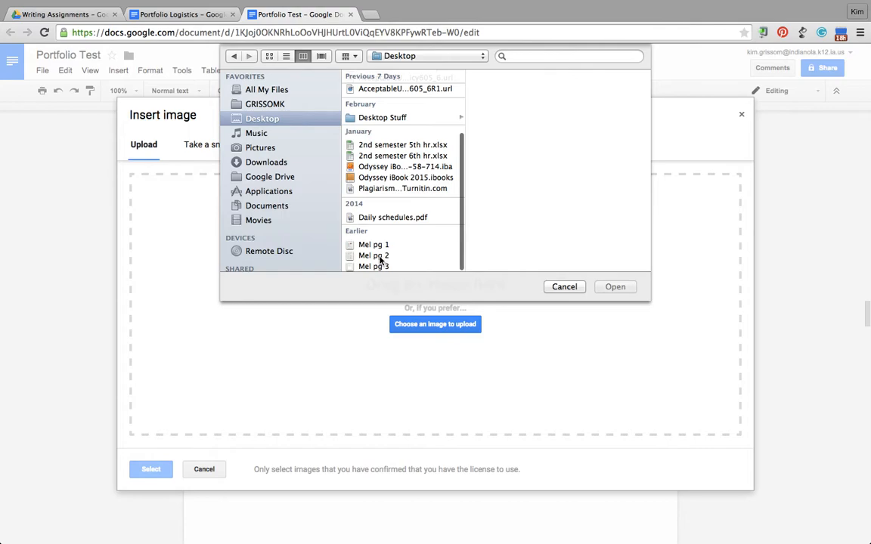
pyautogui.click(380, 256)
pyautogui.click(614, 286)
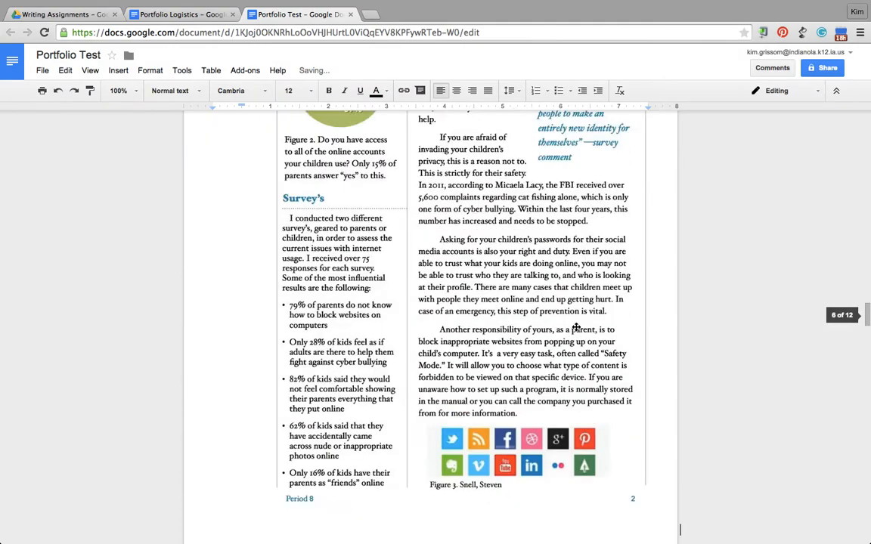
# Upload the Mel pg 3 image from the Desktop and insert it on the blank page after the second newsletter page.
pyautogui.scroll(3, 521, 296)
pyautogui.scroll(-10, 521, 325)
pyautogui.scroll(2, 576, 320)
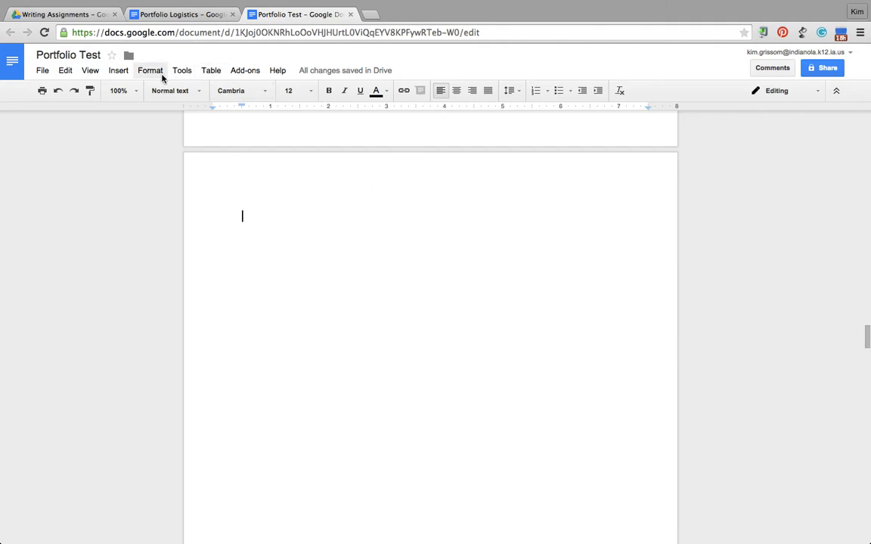
pyautogui.click(119, 71)
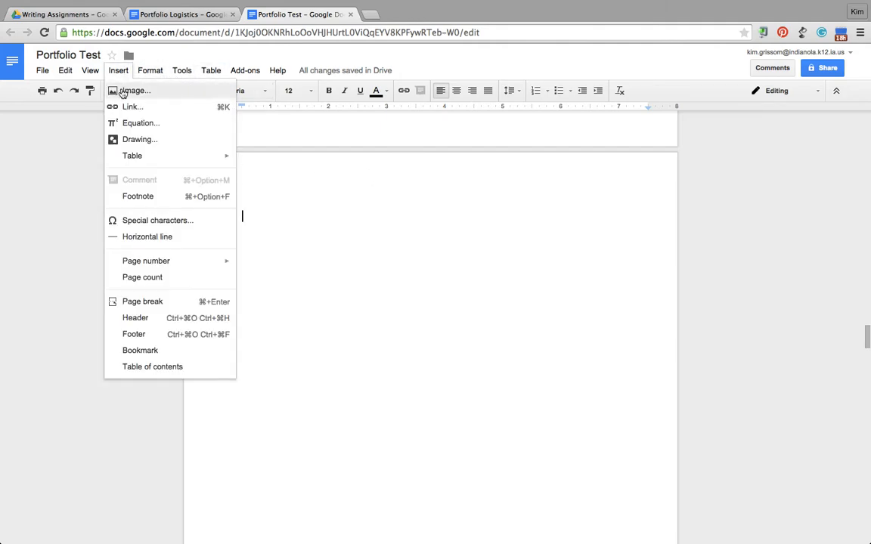
pyautogui.click(123, 90)
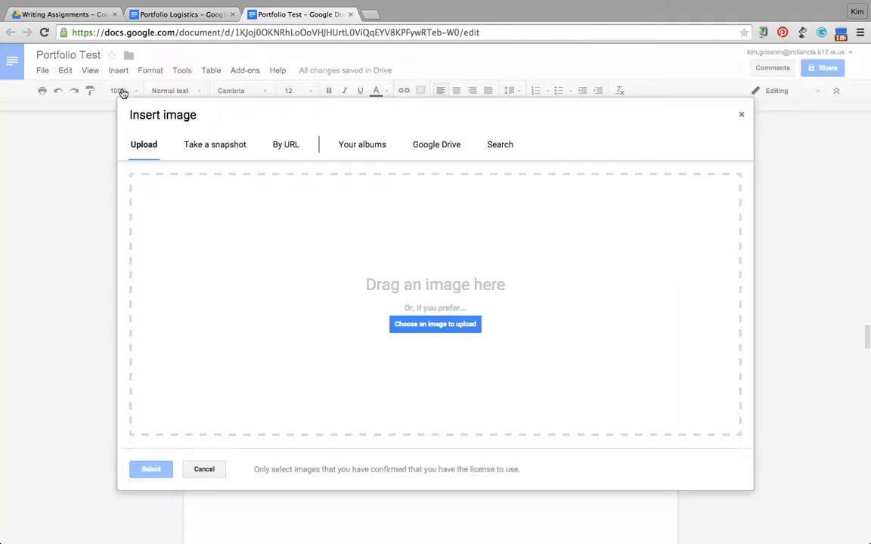
pyautogui.click(442, 327)
pyautogui.scroll(-5, 423, 201)
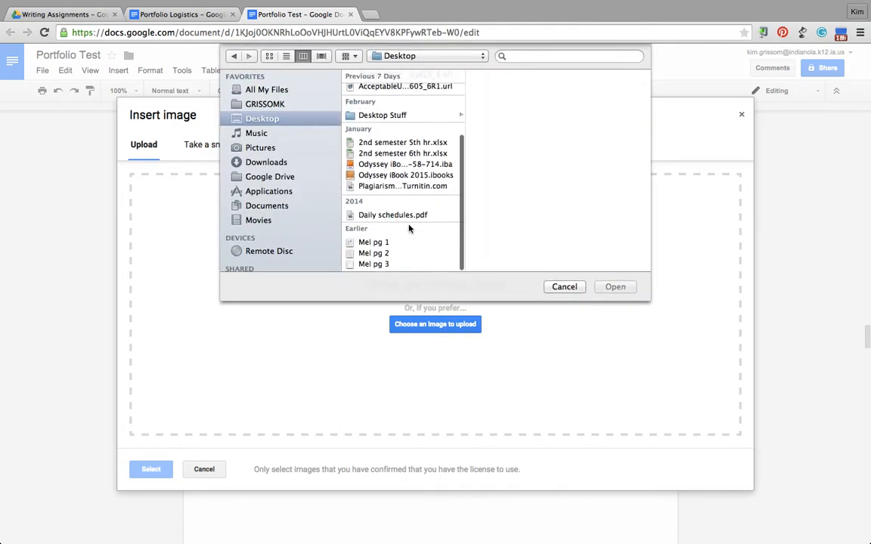
pyautogui.click(380, 266)
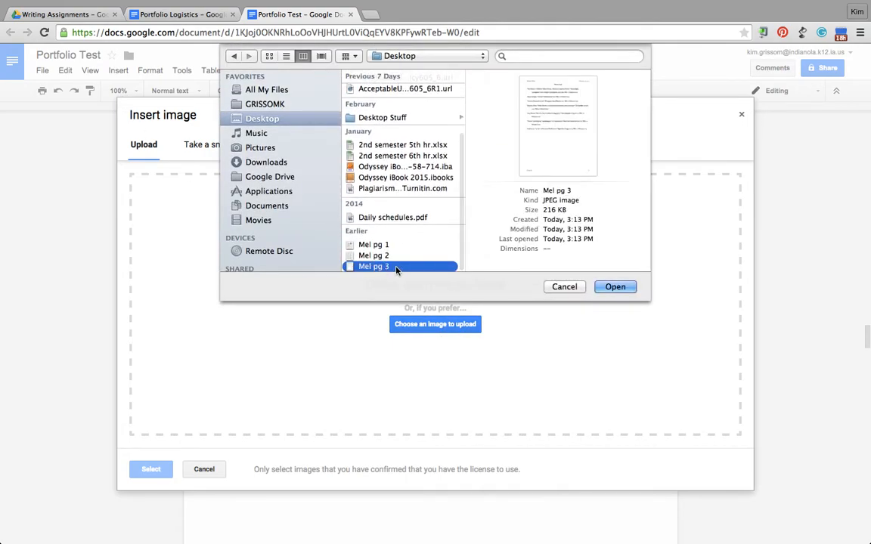
pyautogui.click(628, 287)
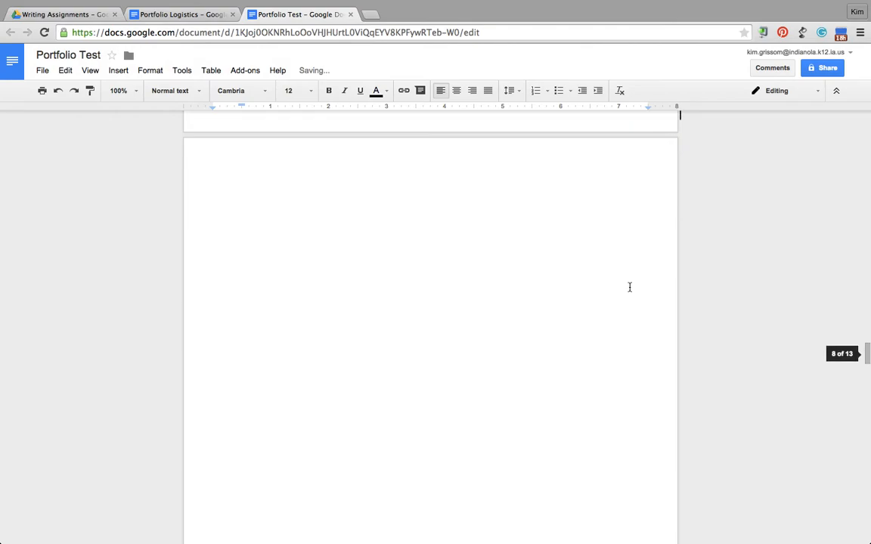
# Review the inserted Works Cited and newsletter page images together with the essay pages before them to check the layout.
pyautogui.scroll(5, 630, 287)
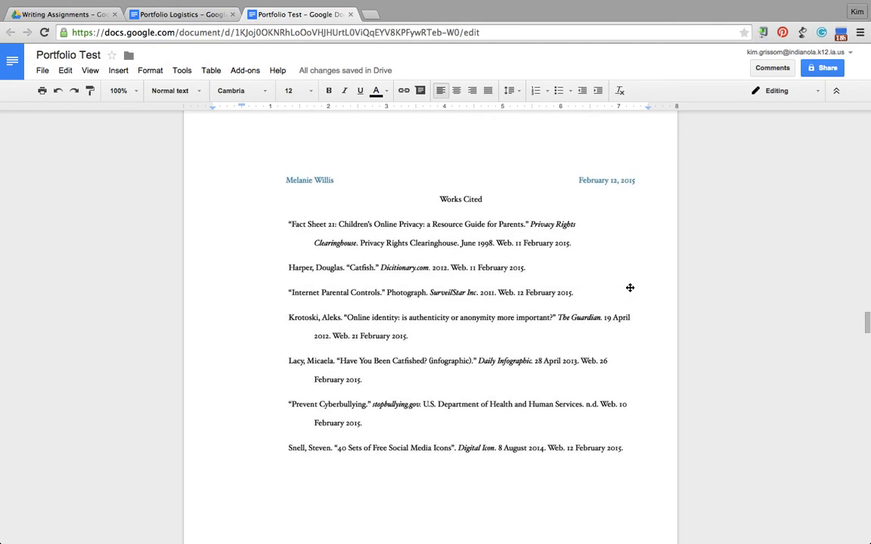
pyautogui.scroll(10, 630, 287)
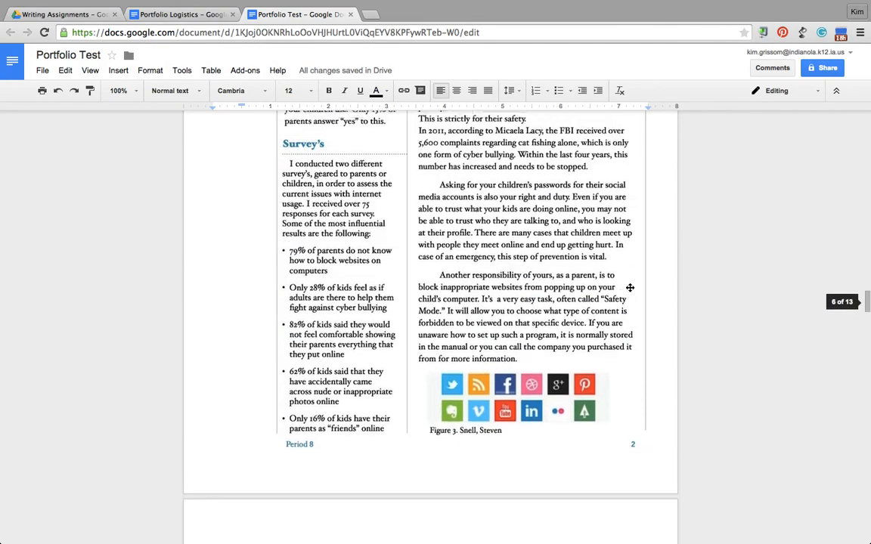
pyautogui.scroll(15, 629, 287)
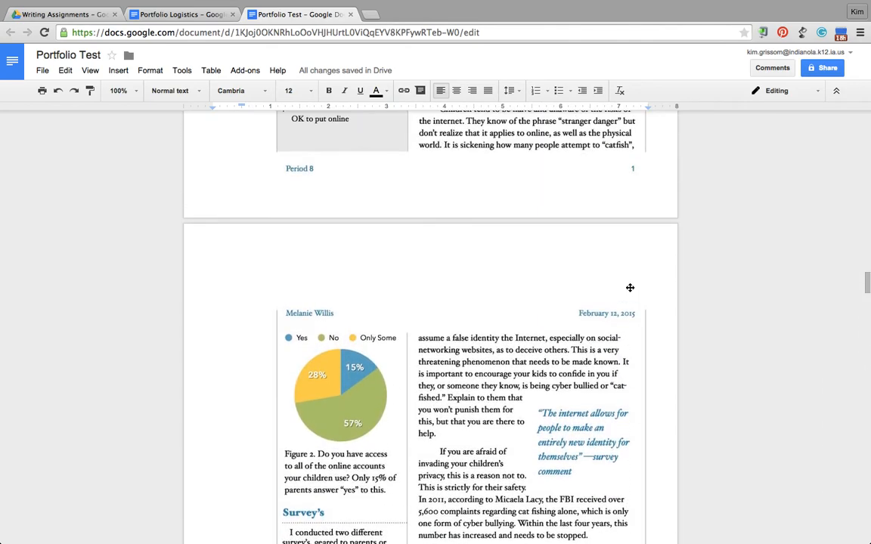
pyautogui.scroll(1, 630, 287)
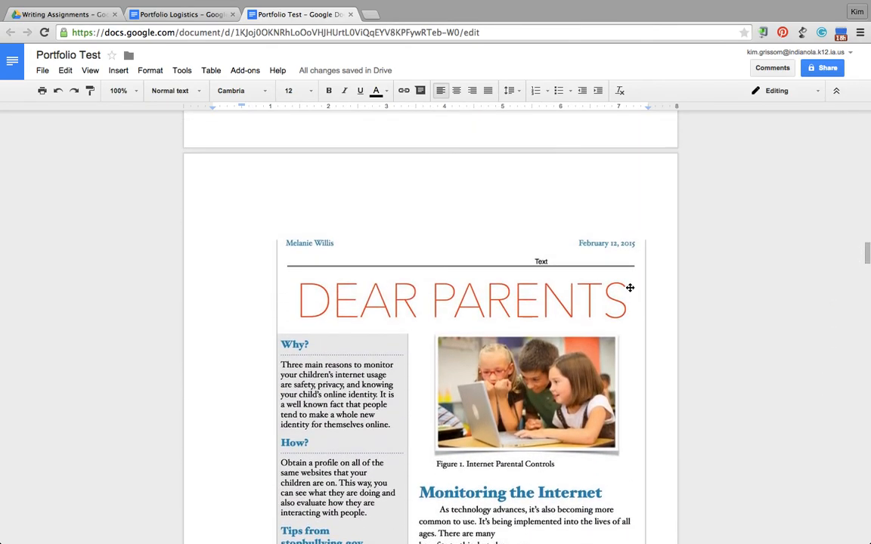
pyautogui.scroll(20, 629, 287)
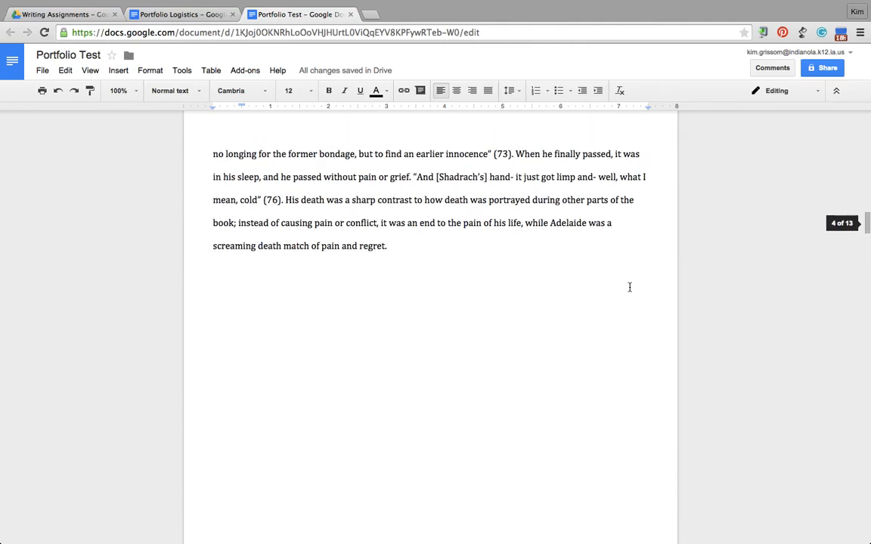
pyautogui.scroll(15, 629, 287)
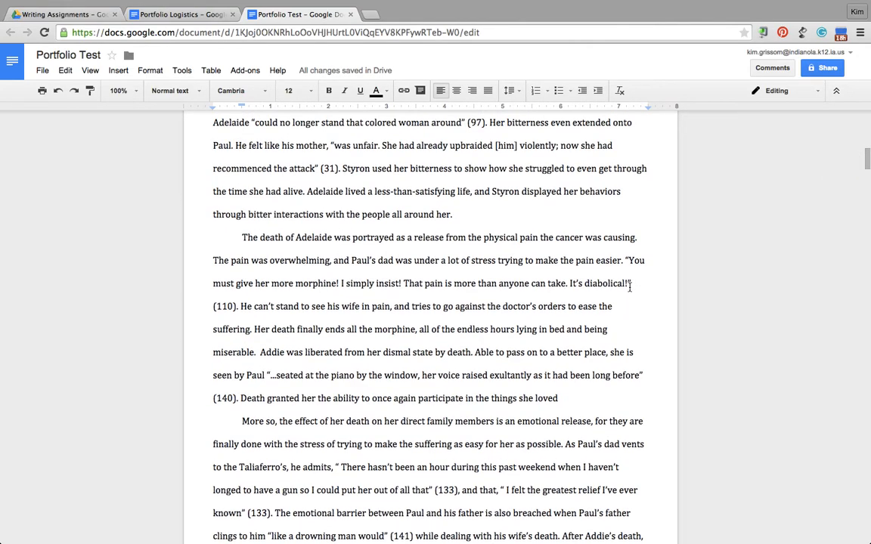
pyautogui.scroll(-18, 629, 287)
pyautogui.scroll(-15, 630, 287)
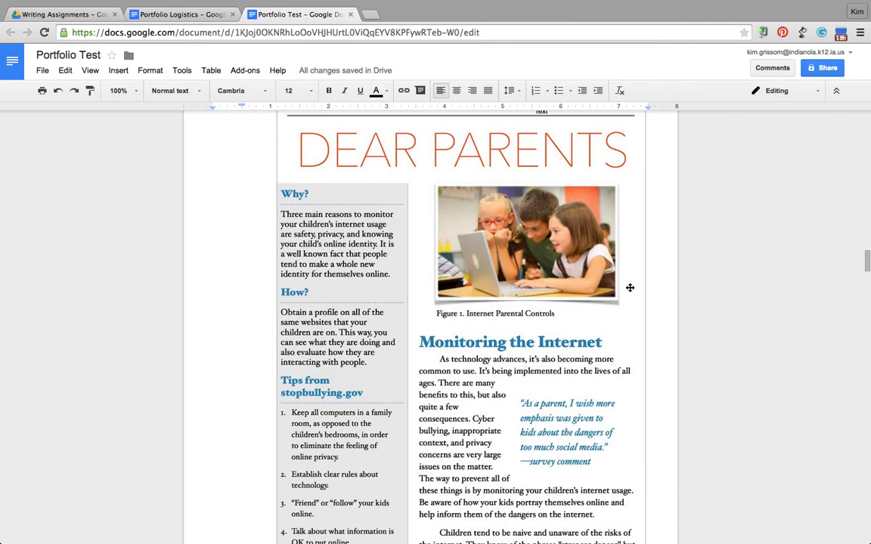
pyautogui.moveTo(656, 4)
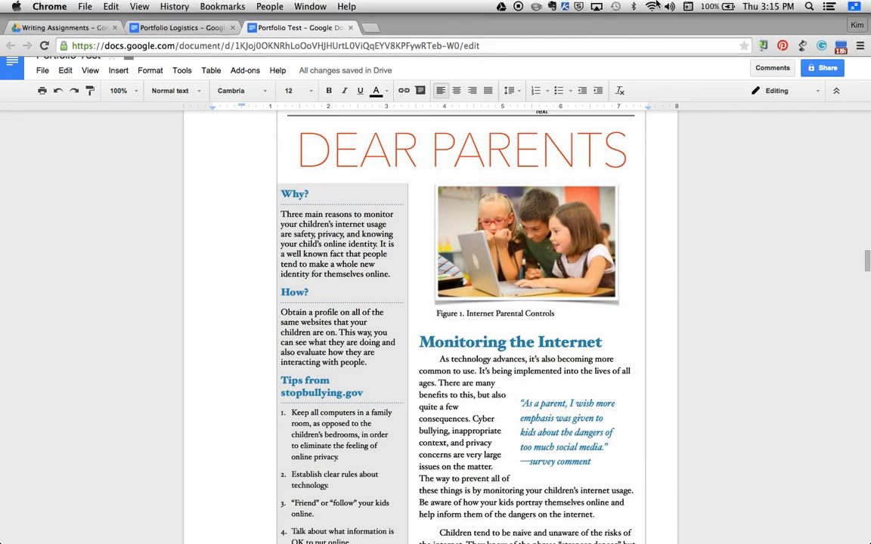